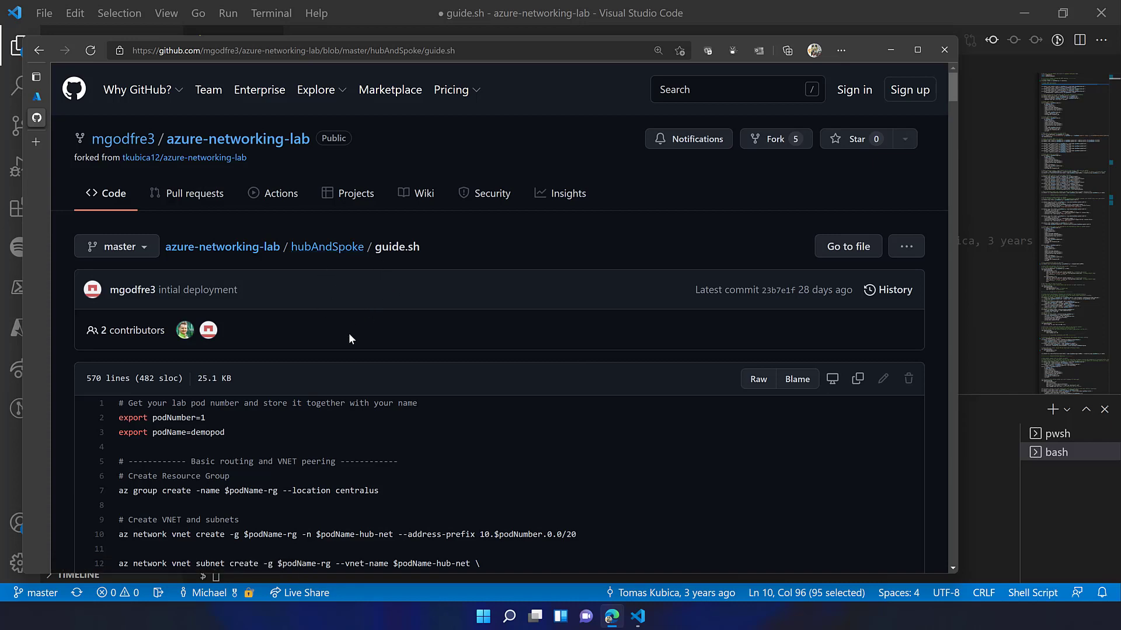
# Step: Switch to Visual Studio Code and run the selected line 10 of guide.sh in the terminal to create the hub virtual network
pyautogui.scroll(-4, 349, 334)
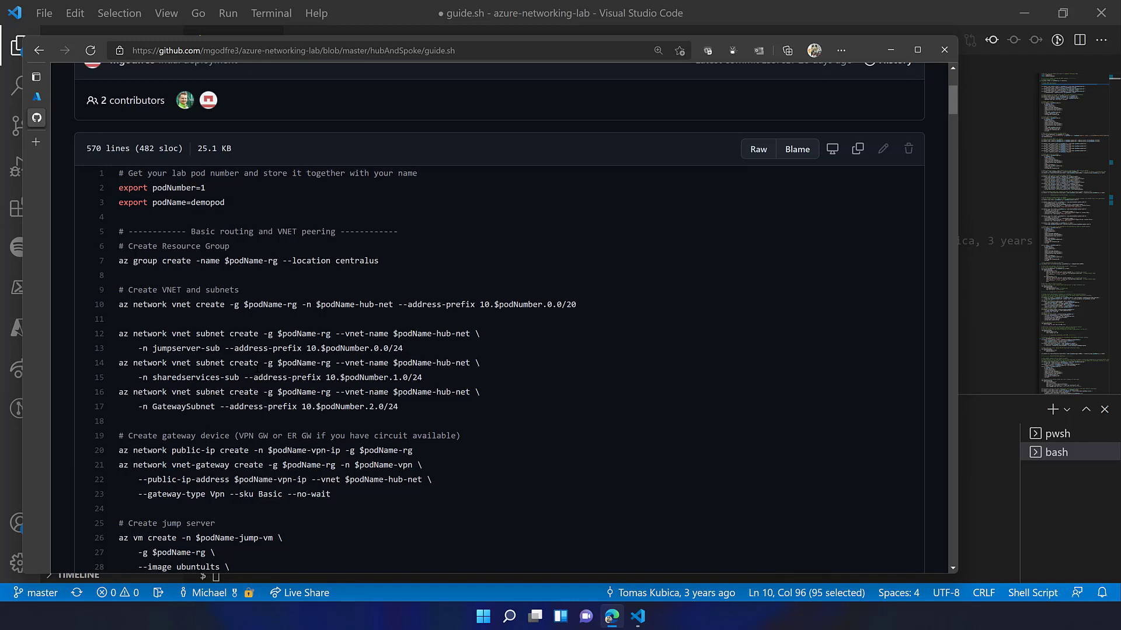
pyautogui.click(37, 99)
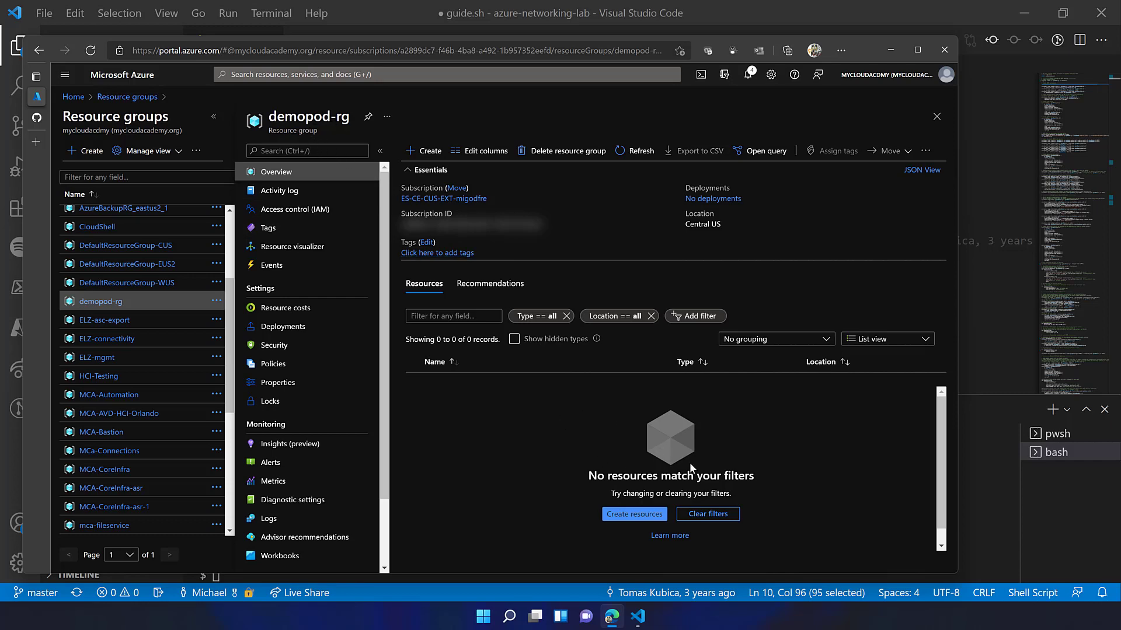
pyautogui.click(974, 481)
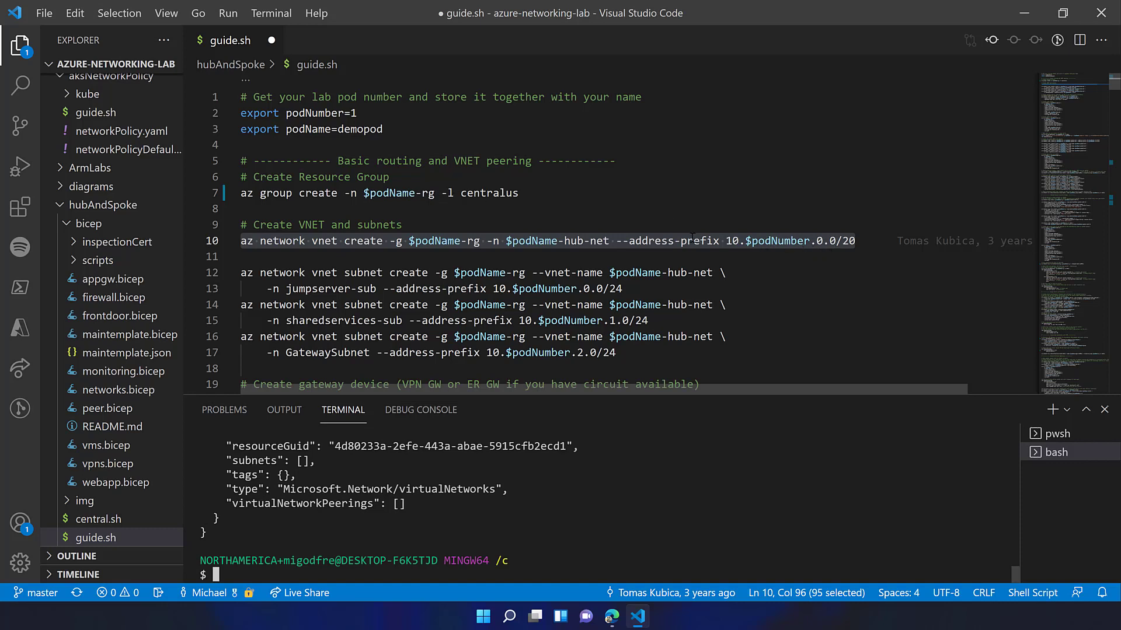
pyautogui.click(271, 13)
pyautogui.click(309, 162)
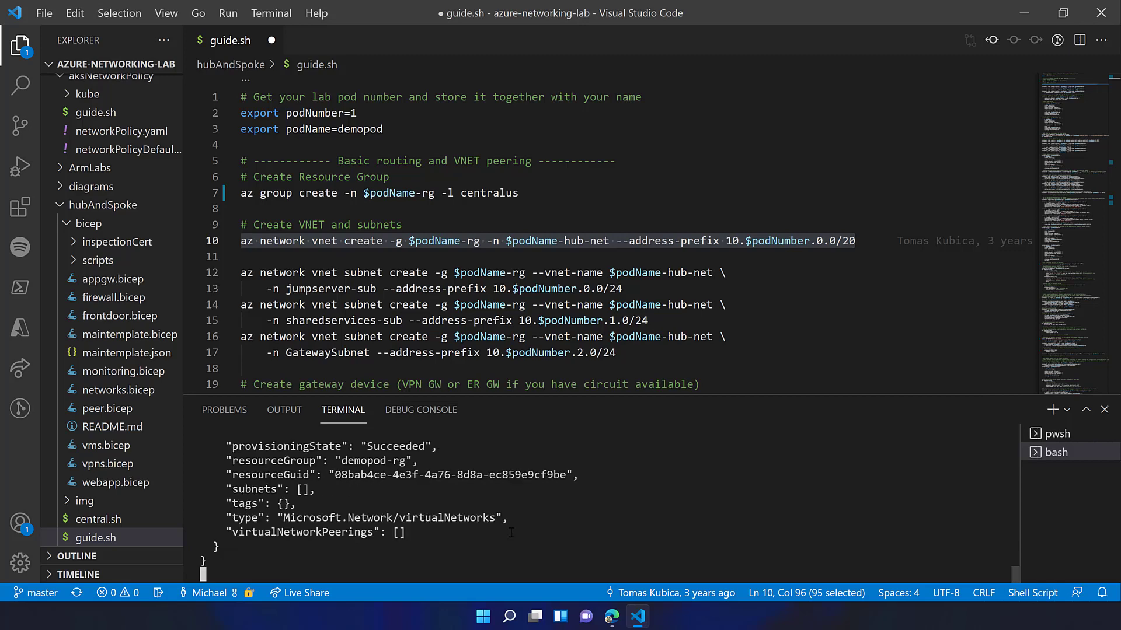
# Step: Examine the terminal's JSON output for the new hub network, including its address prefixes, name, location and subnets entry
pyautogui.scroll(4, 495, 534)
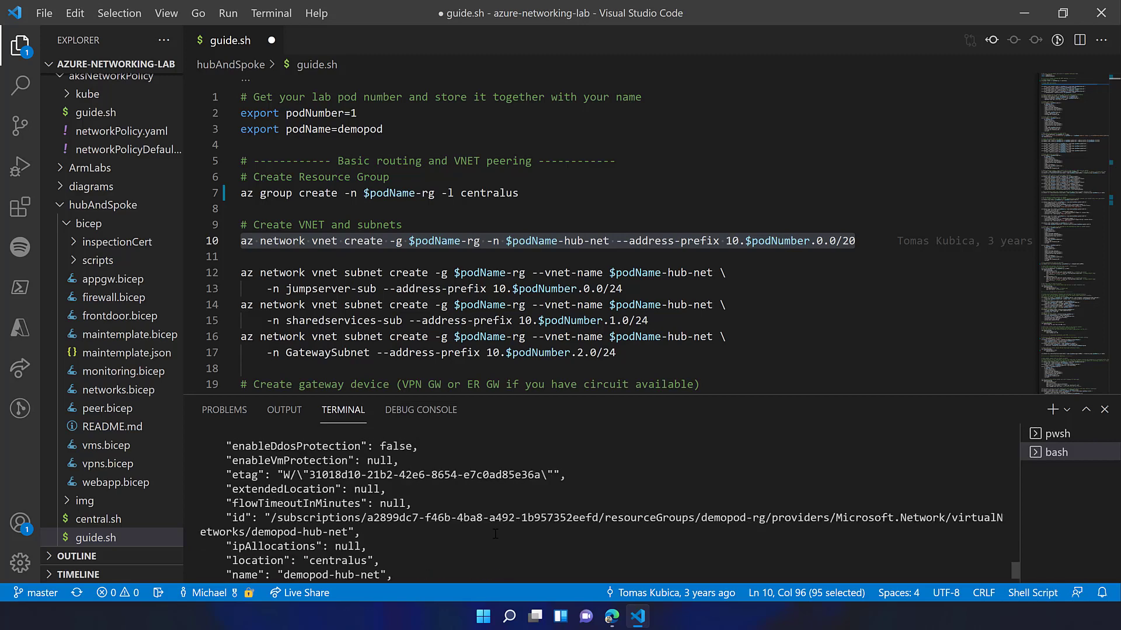
pyautogui.scroll(3, 495, 534)
pyautogui.scroll(-7, 494, 532)
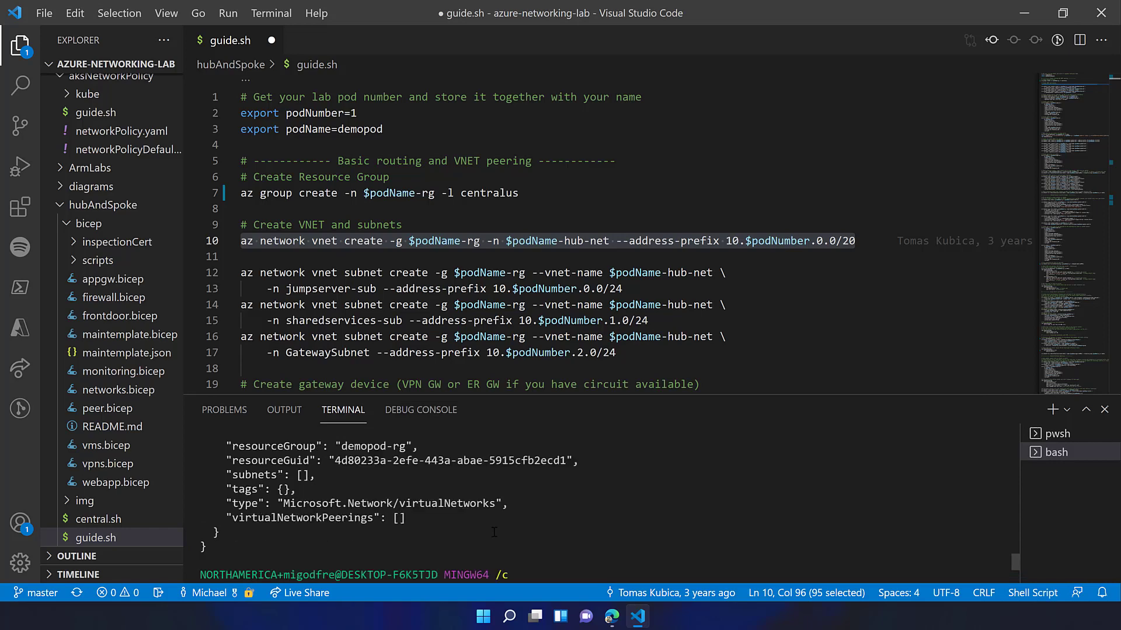
pyautogui.scroll(7, 404, 527)
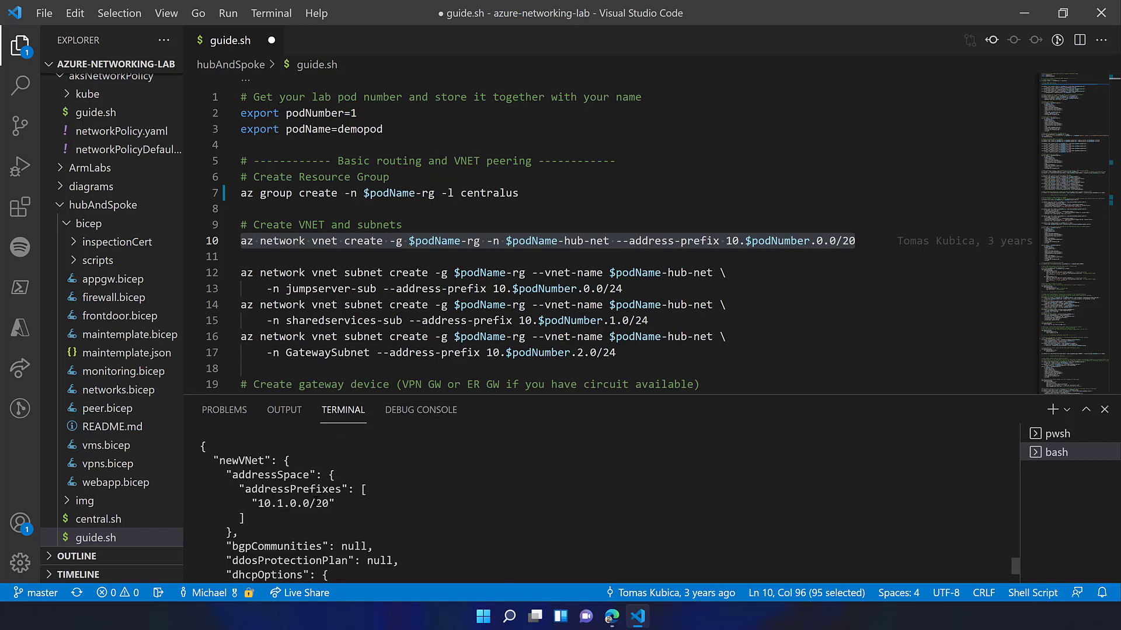
pyautogui.scroll(-4, 322, 469)
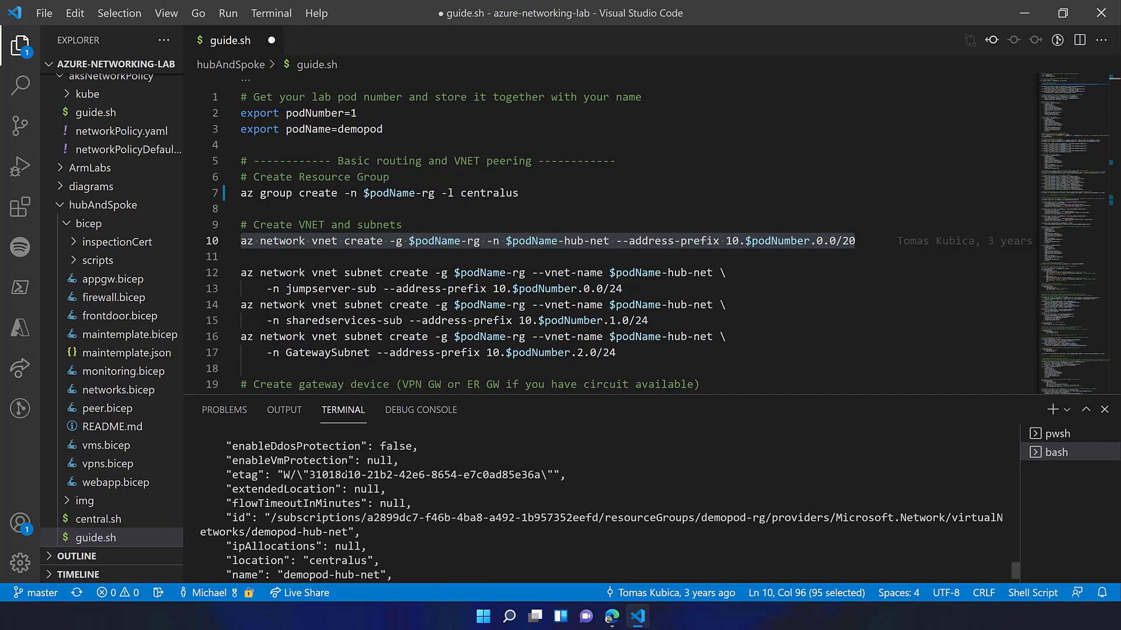
pyautogui.scroll(-3, 347, 496)
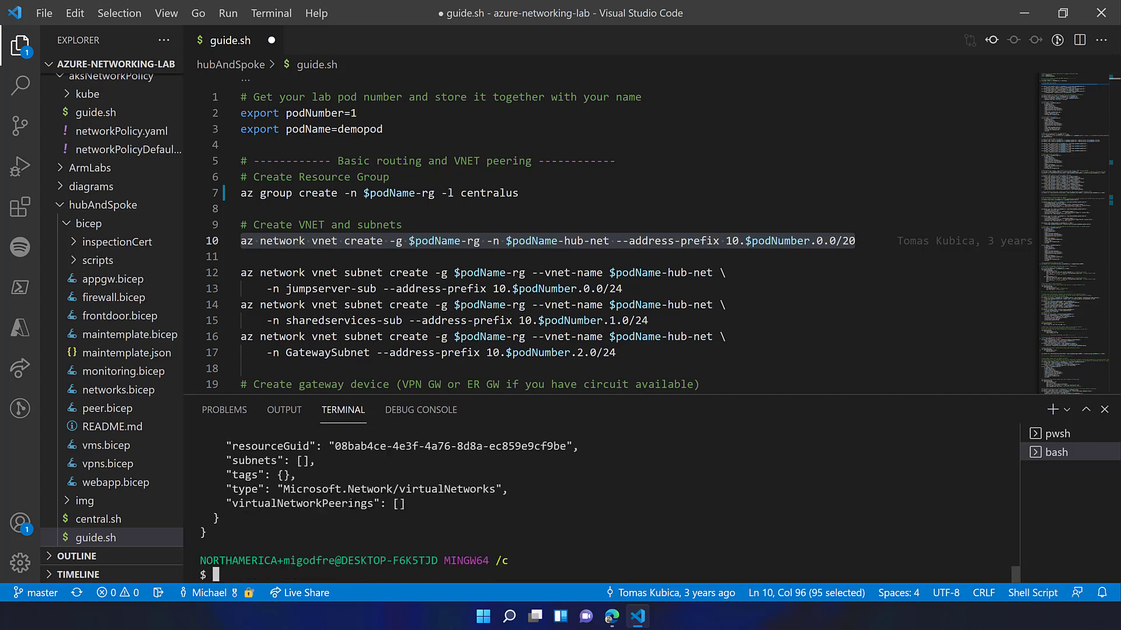
pyautogui.scroll(3, 604, 502)
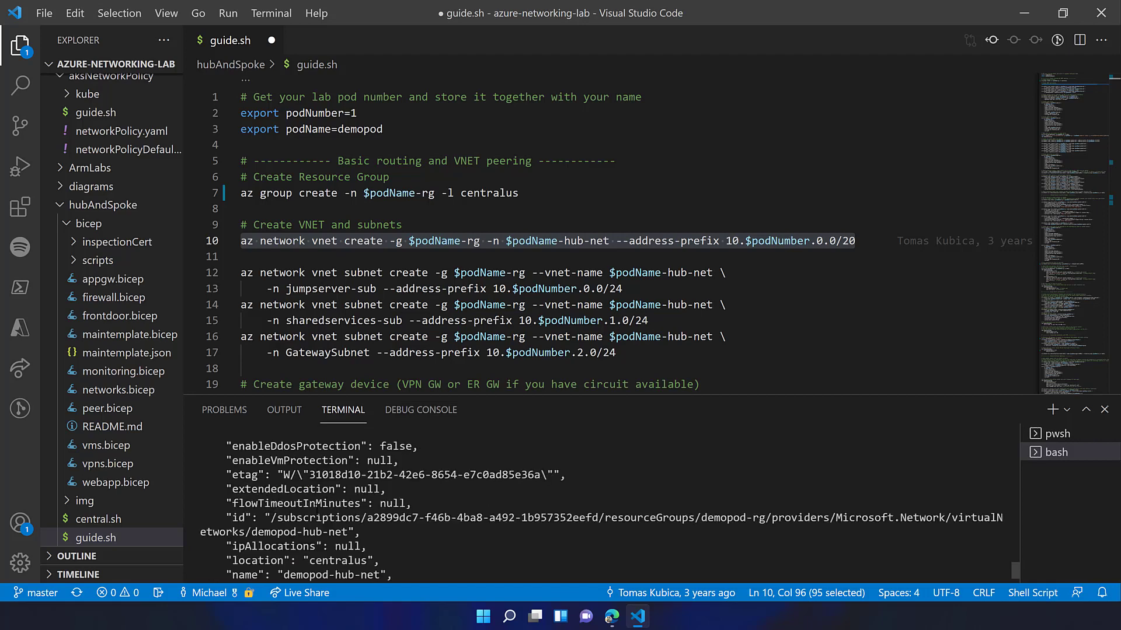
pyautogui.scroll(-3, 604, 502)
pyautogui.moveTo(227, 460); pyautogui.dragTo(321, 471)
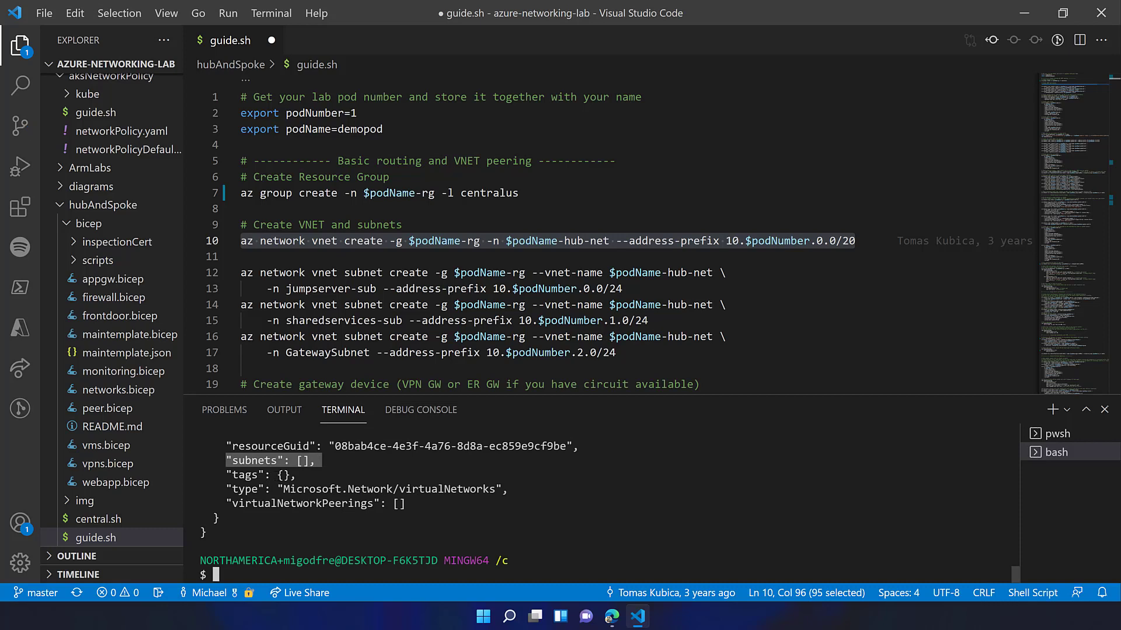
# Step: Switch to the Azure portal, refresh demopod-rg, and inspect demopod-hub-net's address space, subnets and the form for adding a subnet
pyautogui.click(612, 616)
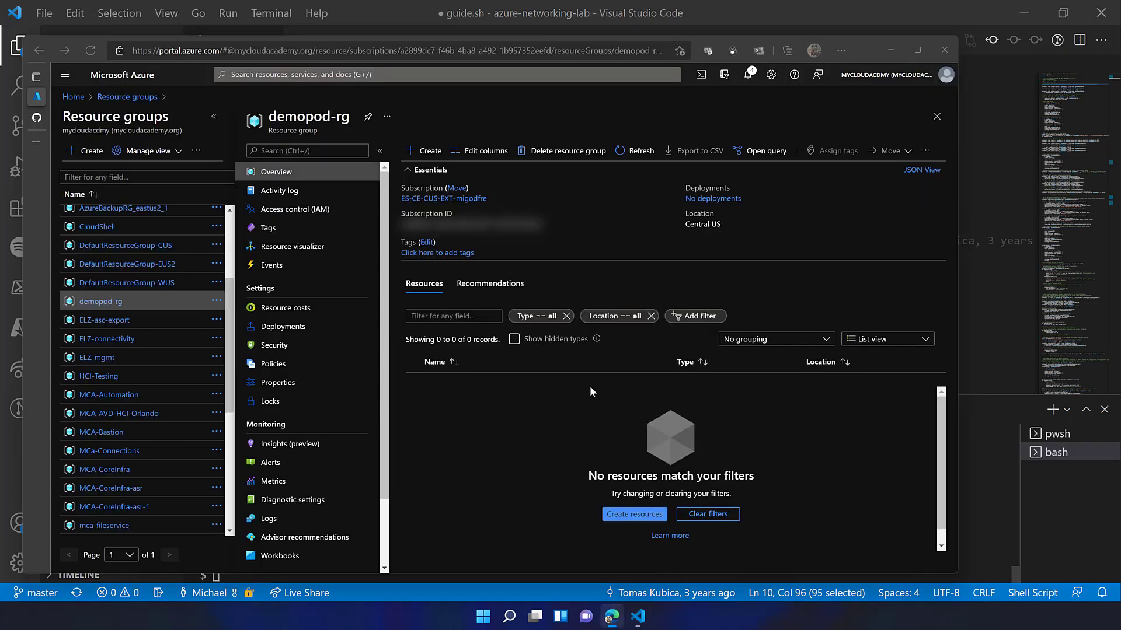
pyautogui.click(633, 150)
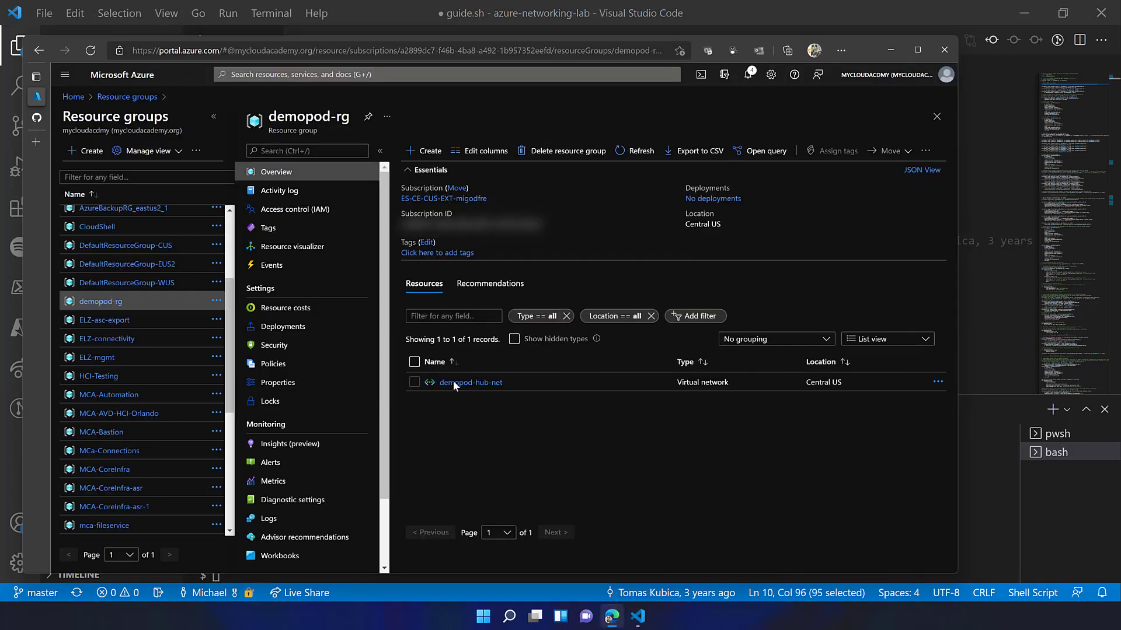
pyautogui.click(453, 380)
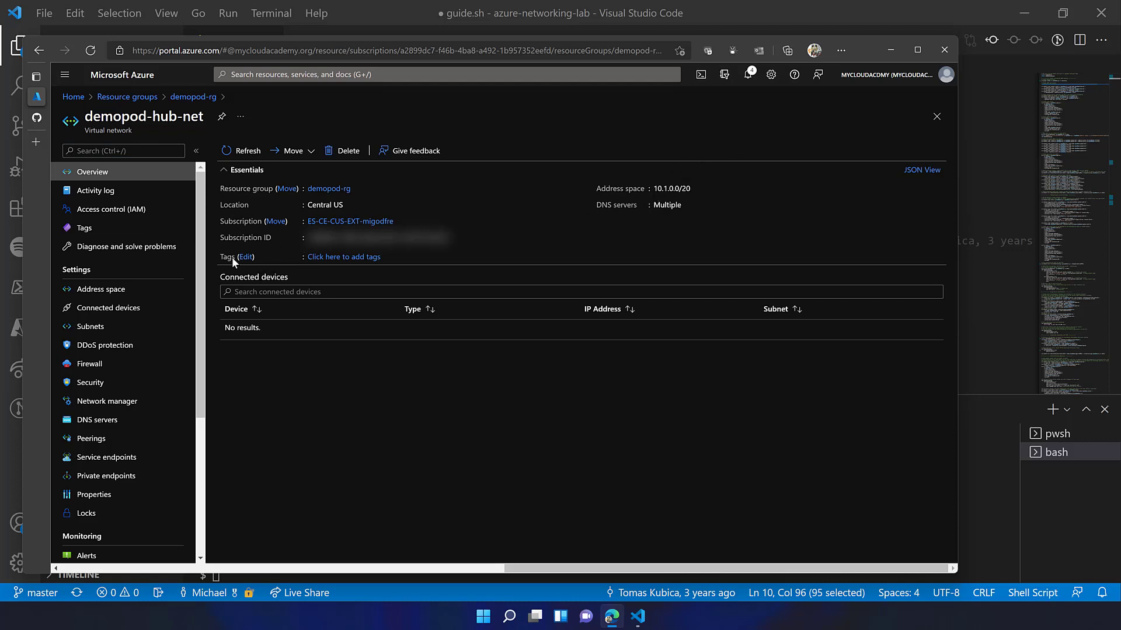
pyautogui.click(109, 298)
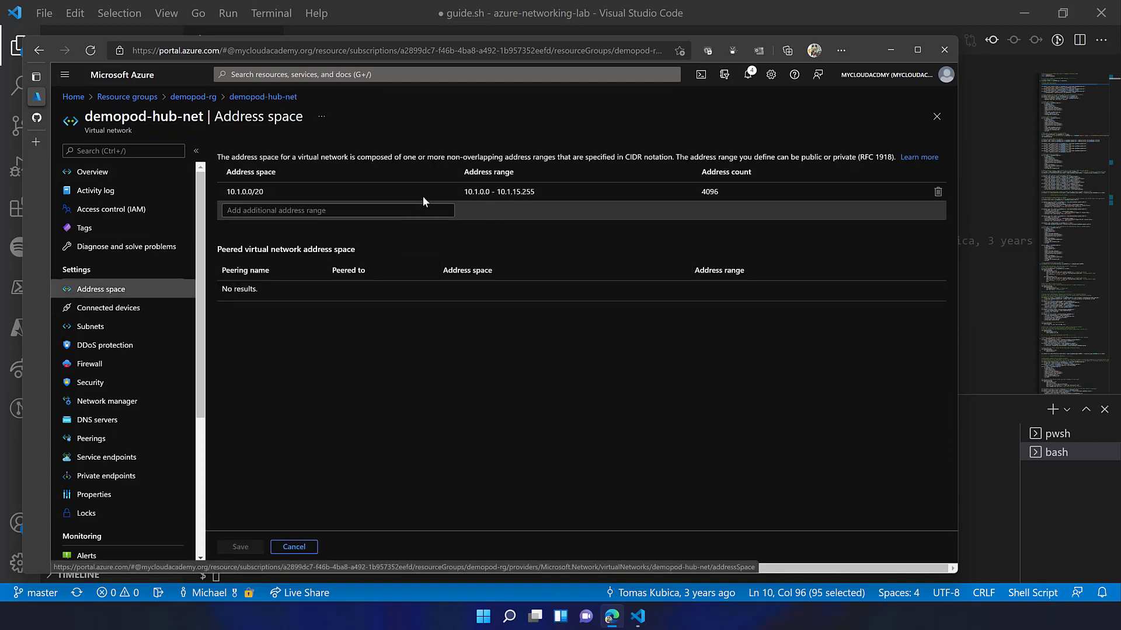
pyautogui.click(130, 330)
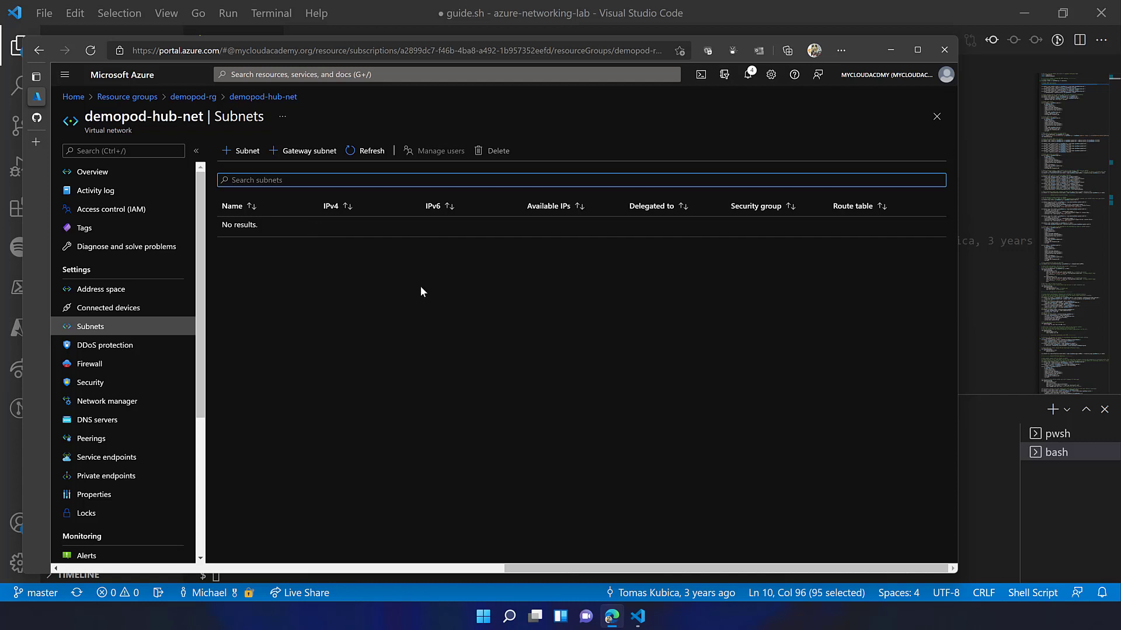
pyautogui.click(230, 158)
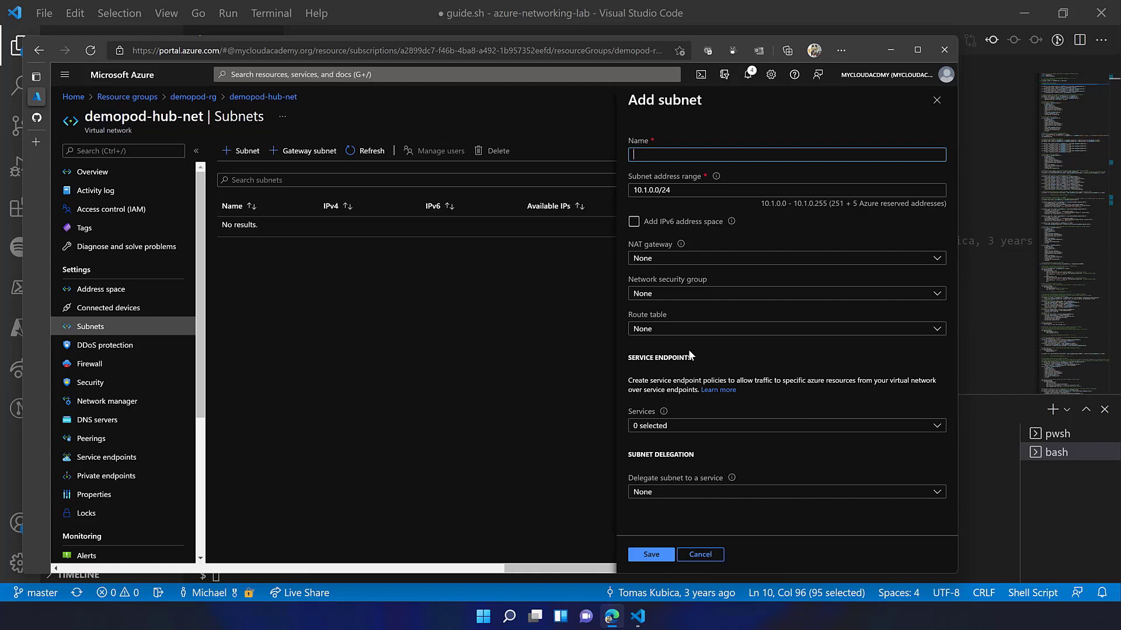
# Step: Switch to Visual Studio Code and run lines 12–17 of guide.sh to create the jumpserver-sub, sharedservices-sub and GatewaySubnet subnets
pyautogui.click(992, 323)
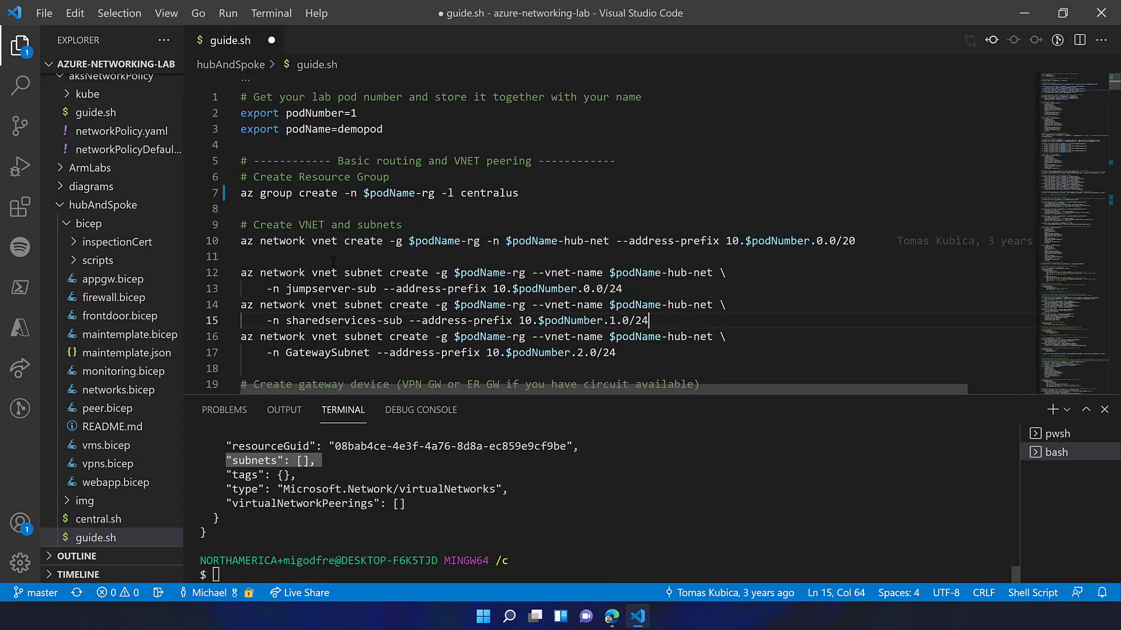
pyautogui.moveTo(240, 273); pyautogui.dragTo(645, 356)
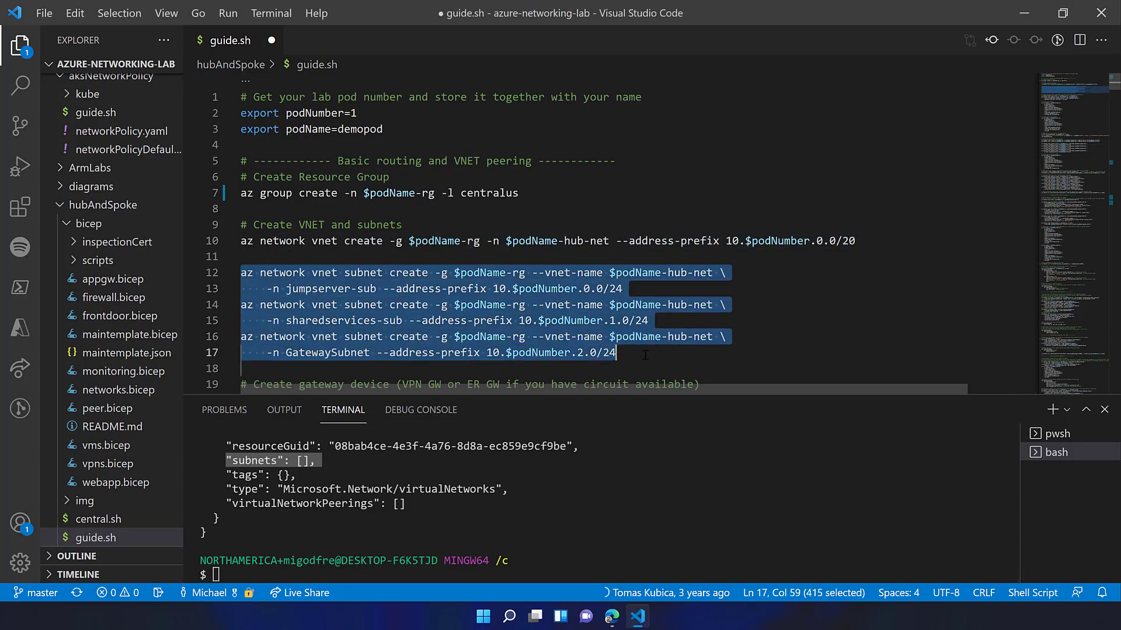
pyautogui.click(271, 18)
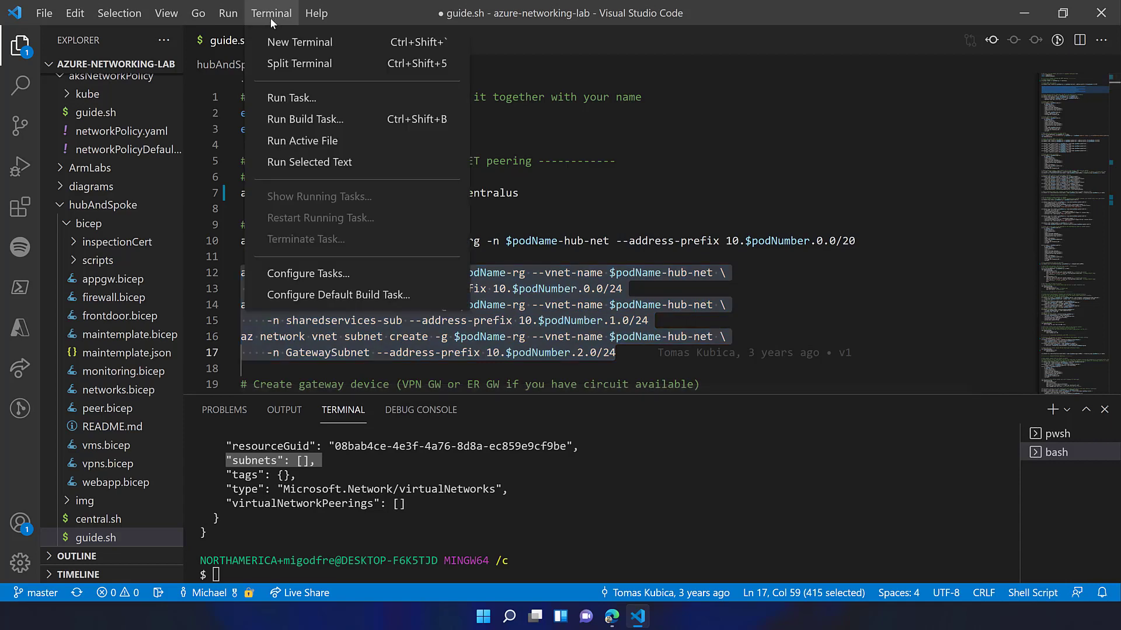
pyautogui.click(449, 162)
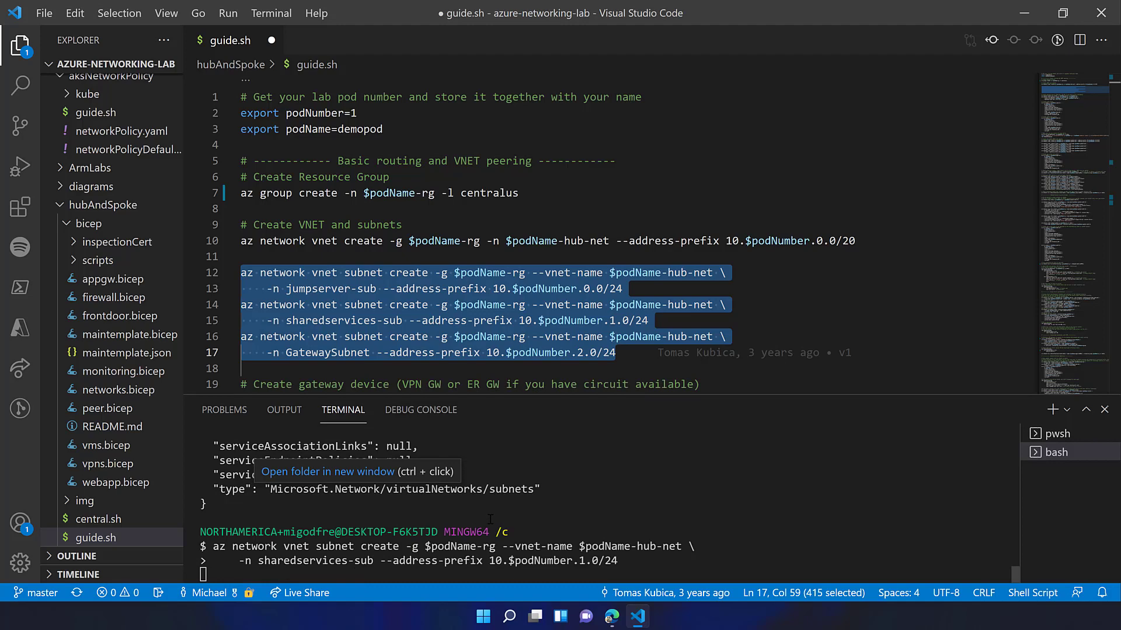
# Step: Switch to the Azure portal, discard the blank subnet form, and check the refreshed subnet list and jumpserver-sub's details
pyautogui.click(611, 617)
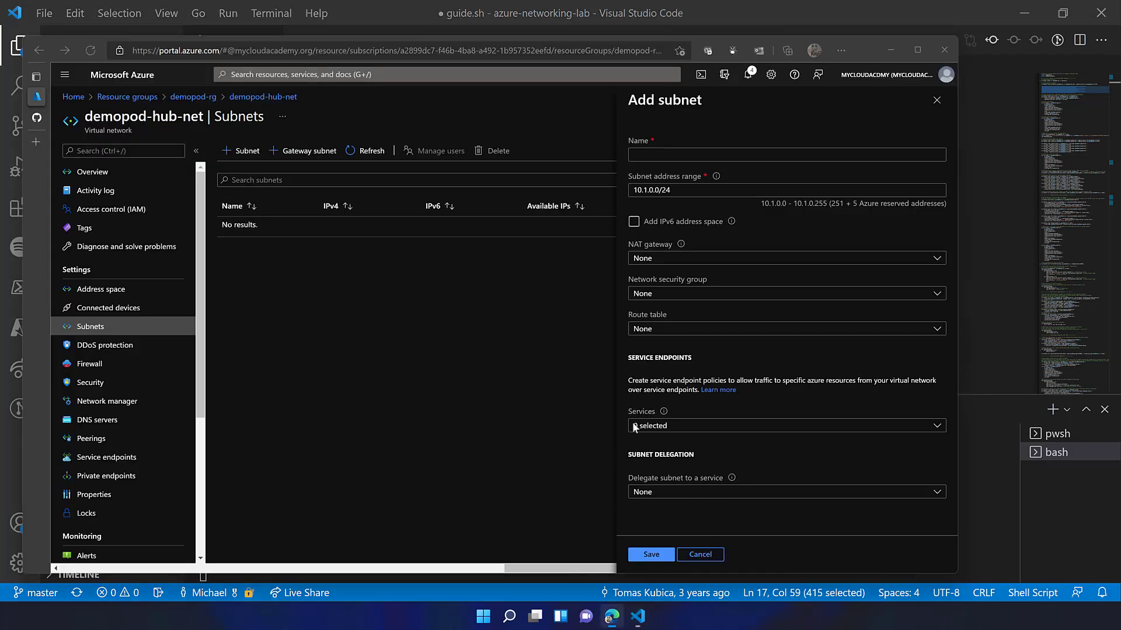
pyautogui.click(937, 101)
pyautogui.click(367, 151)
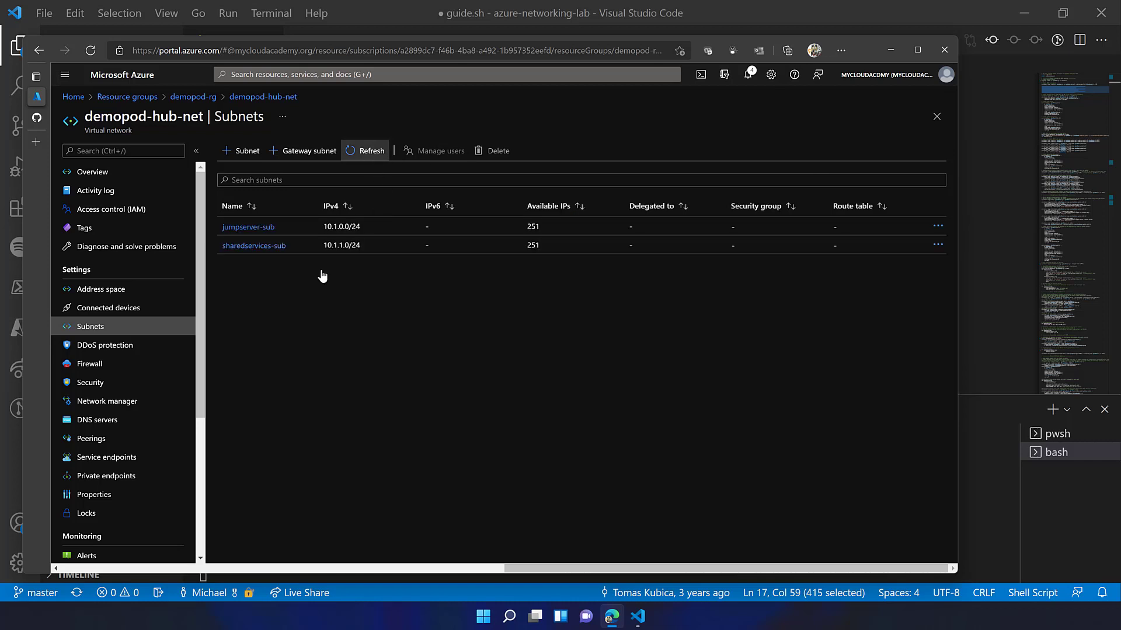
pyautogui.click(260, 228)
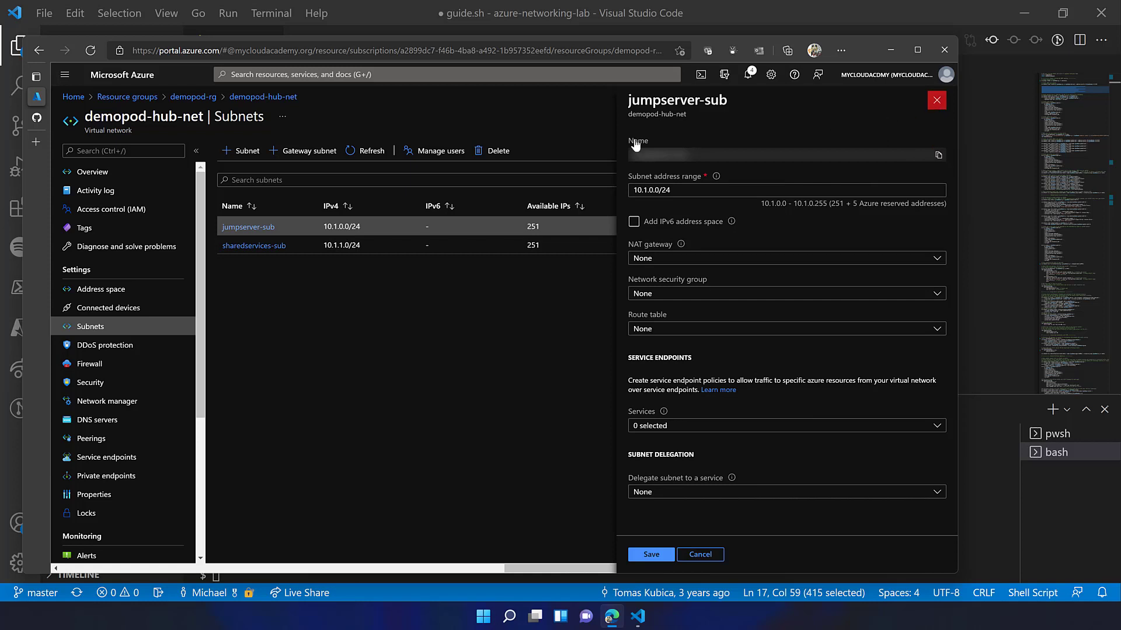
pyautogui.click(368, 151)
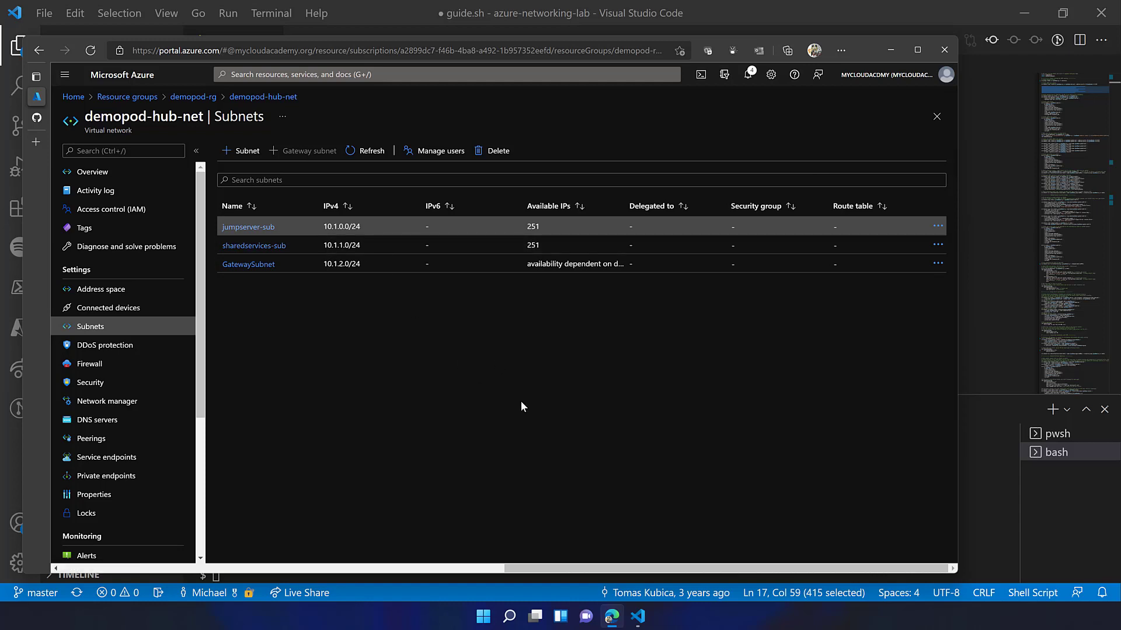
# Step: Switch to Visual Studio Code and run the complete jump server command, lines 26–36 of guide.sh, to create the VM in jumpserver-sub
pyautogui.click(971, 444)
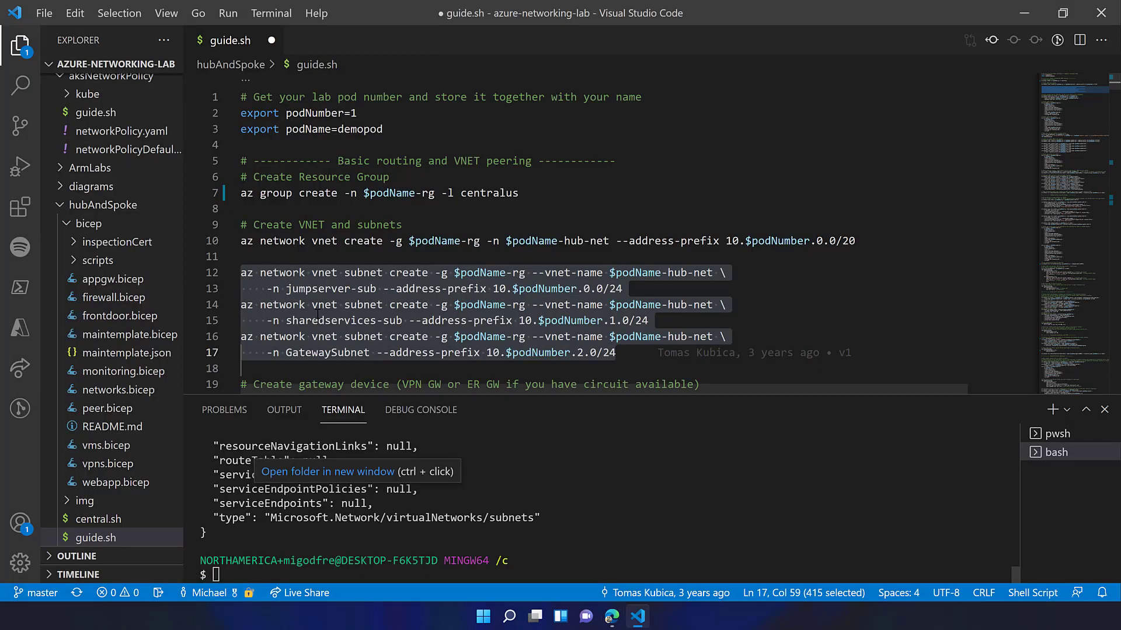
pyautogui.scroll(-2, 319, 281)
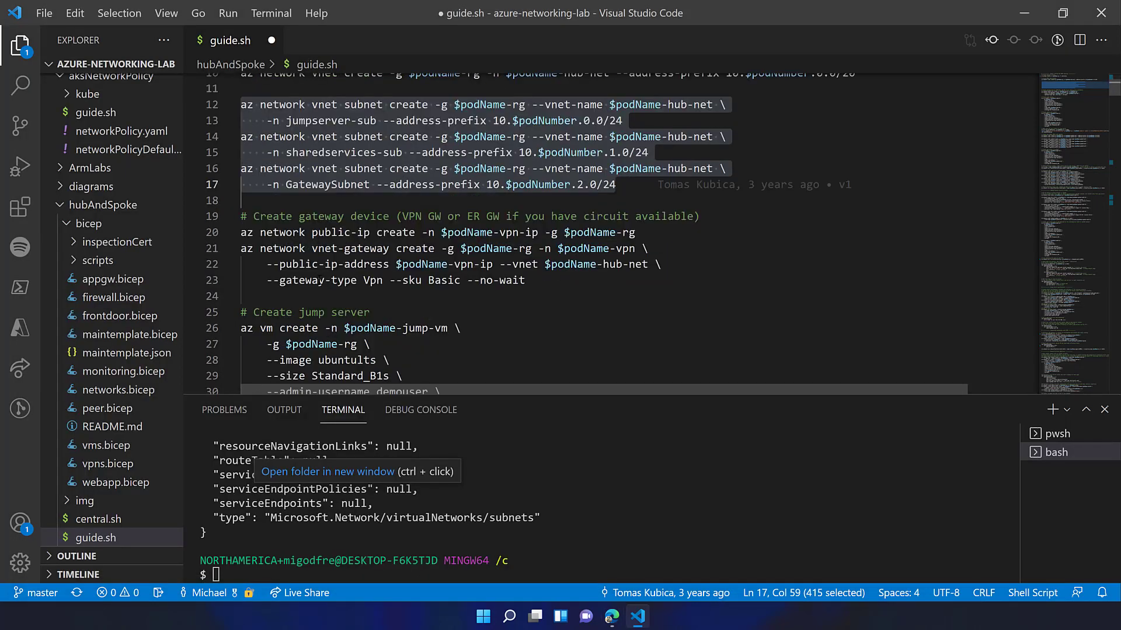
pyautogui.scroll(-4, 319, 280)
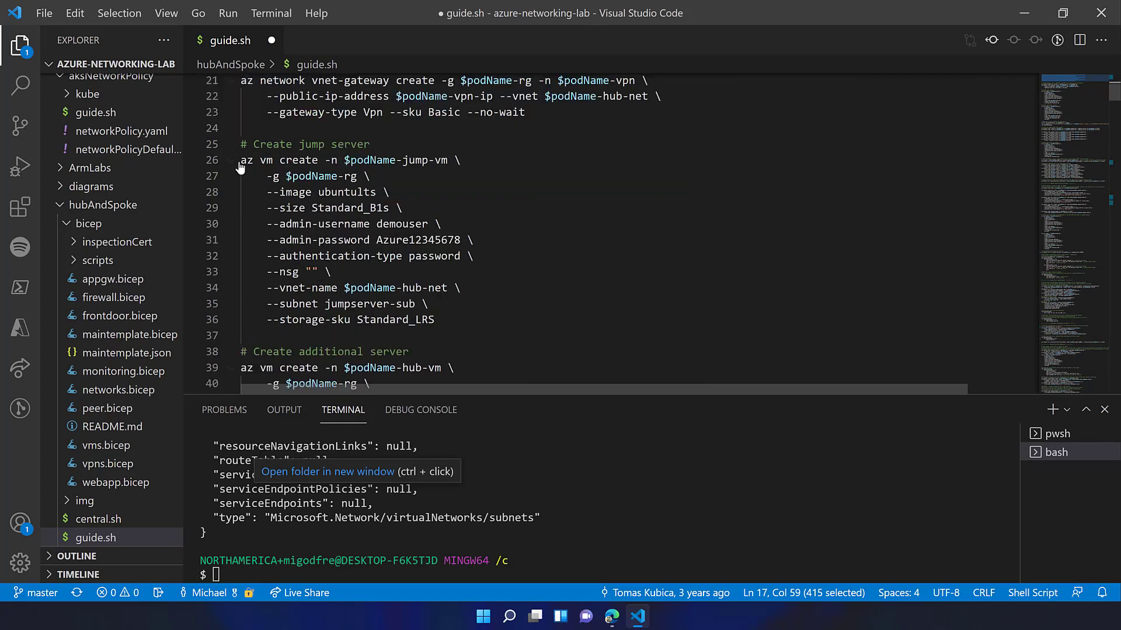
pyautogui.click(232, 161)
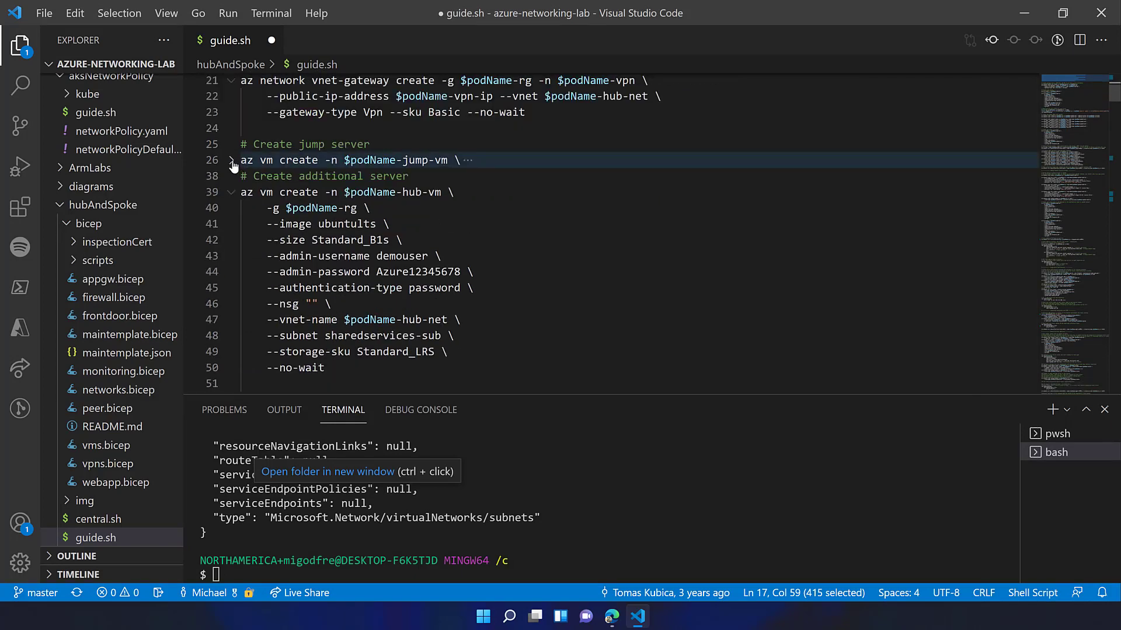
pyautogui.click(232, 161)
pyautogui.hotkey('shift', 'Down')
pyautogui.hotkey('shift', 'Down')
pyautogui.hotkey('shift', 'Down')
pyautogui.hotkey('shift', 'Down')
pyautogui.hotkey('shift', 'Down')
pyautogui.hotkey('shift', 'Down')
pyautogui.hotkey('shift', 'Down')
pyautogui.hotkey('shift', 'Down')
pyautogui.hotkey('shift', 'Down')
pyautogui.hotkey('shift', 'Down')
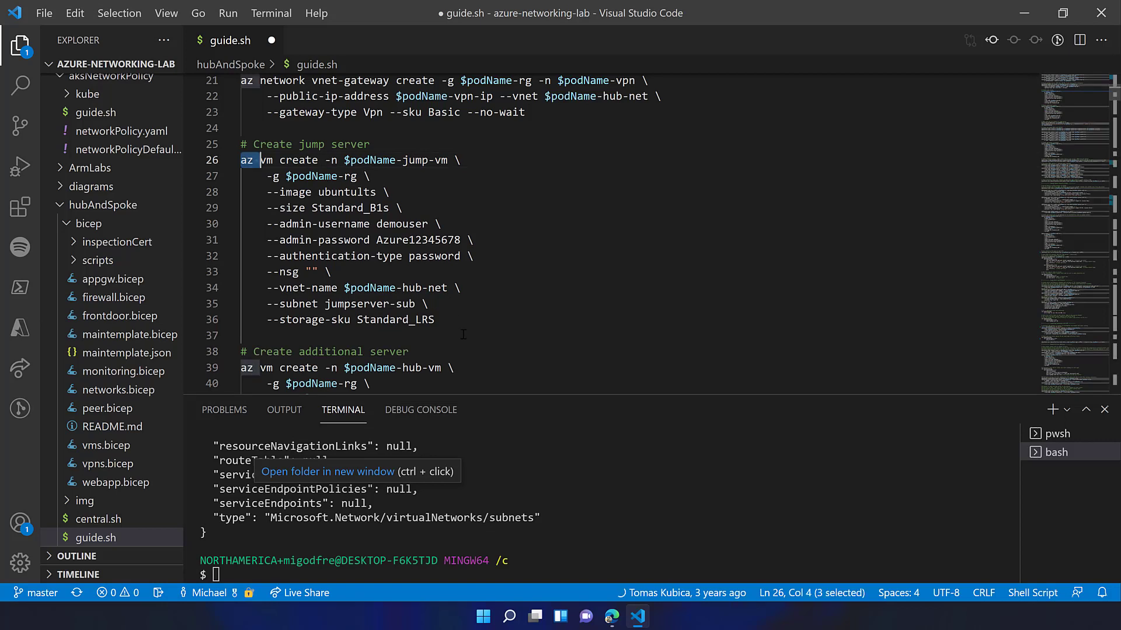
pyautogui.hotkey('shift', 'End')
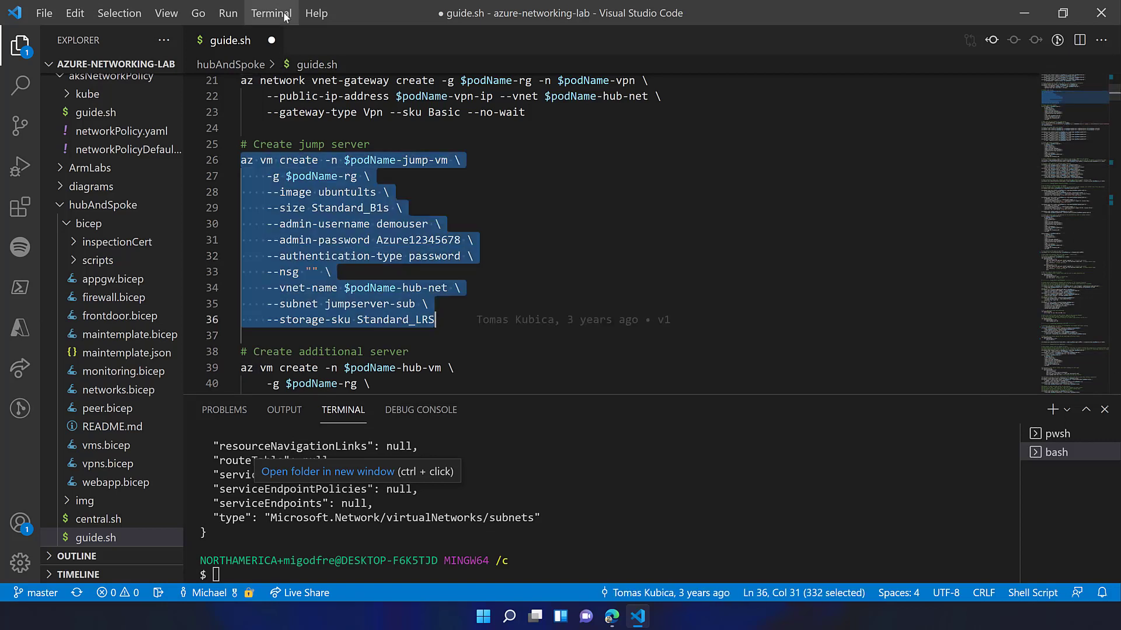
pyautogui.click(283, 14)
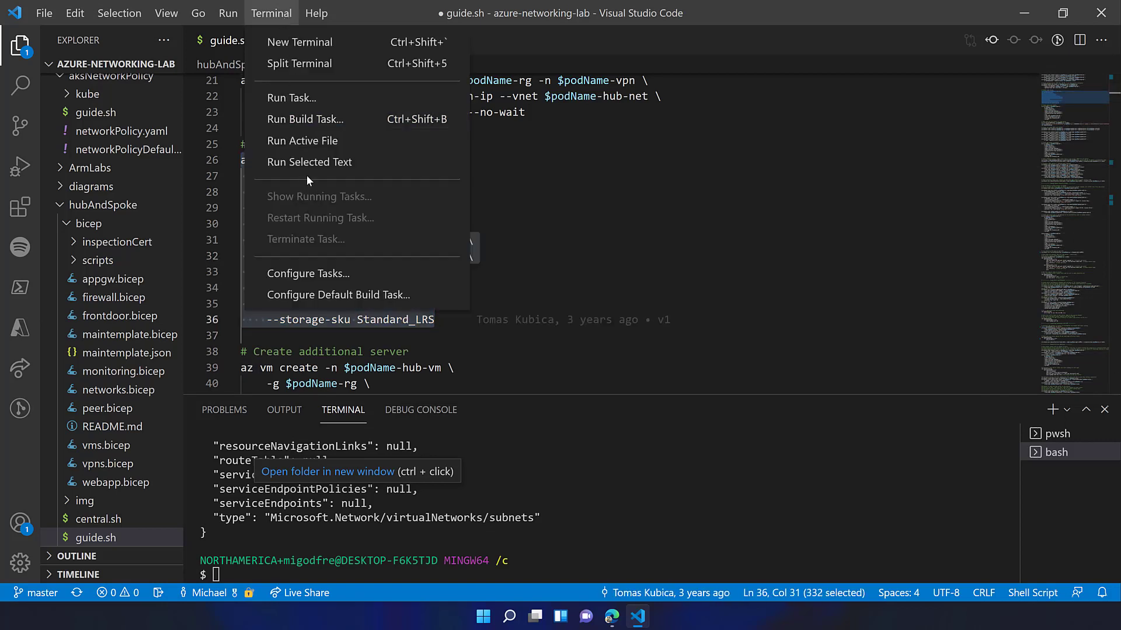
pyautogui.click(309, 161)
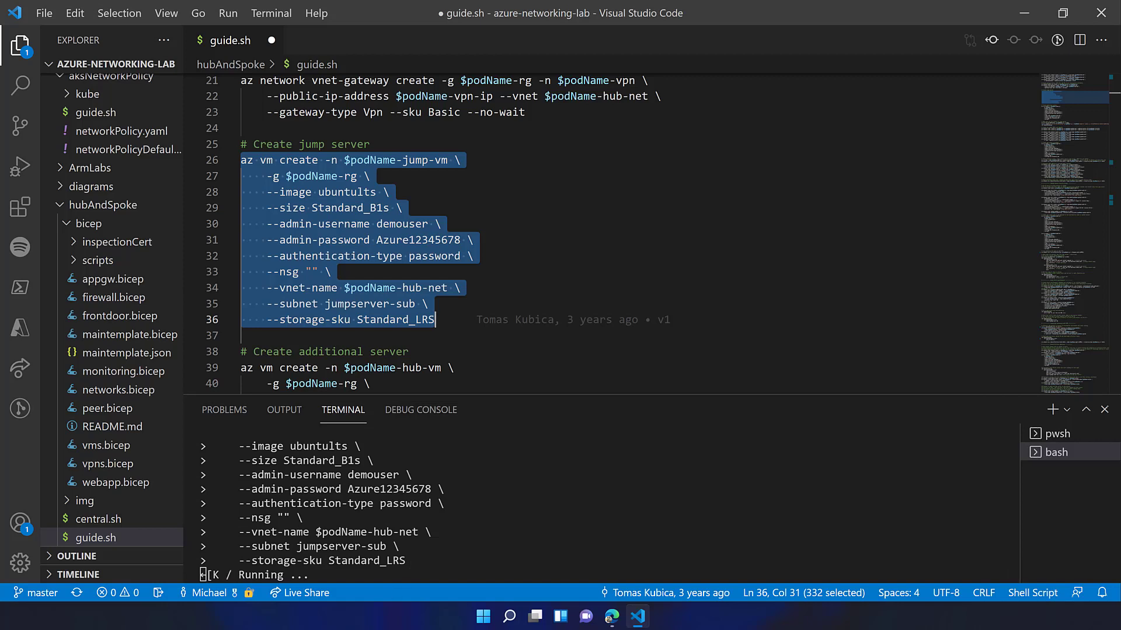
# Step: Switch to the Azure portal, refresh demopod-rg's resource list, and open the demopod-jump-vmVMNic network interface
pyautogui.hotkey('alt', 'Tab')
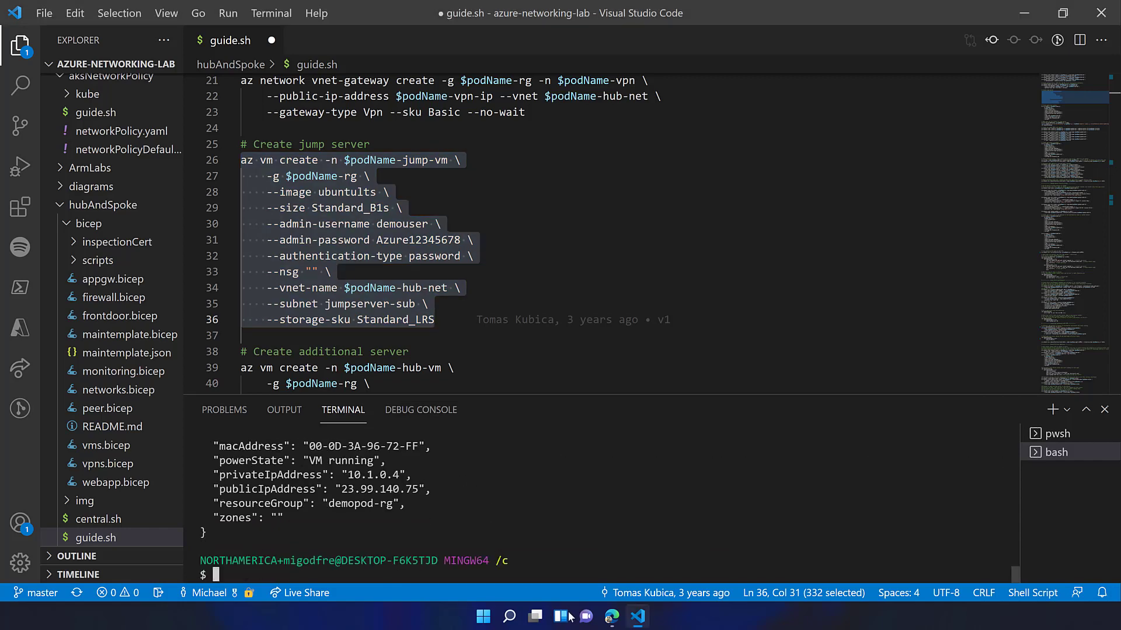
pyautogui.click(611, 617)
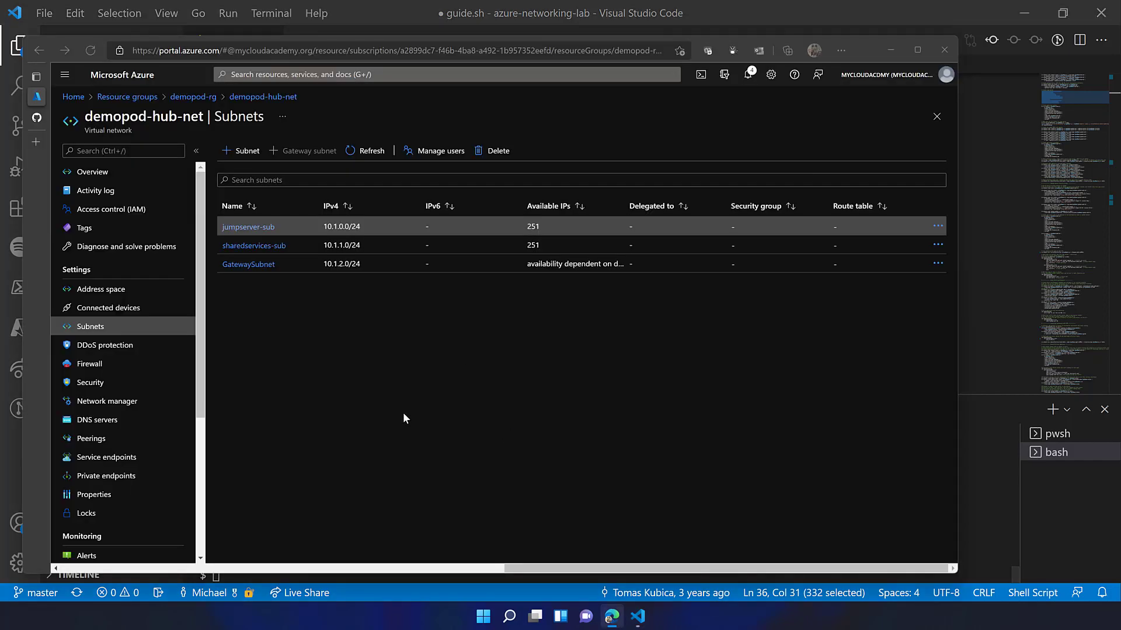
pyautogui.click(205, 98)
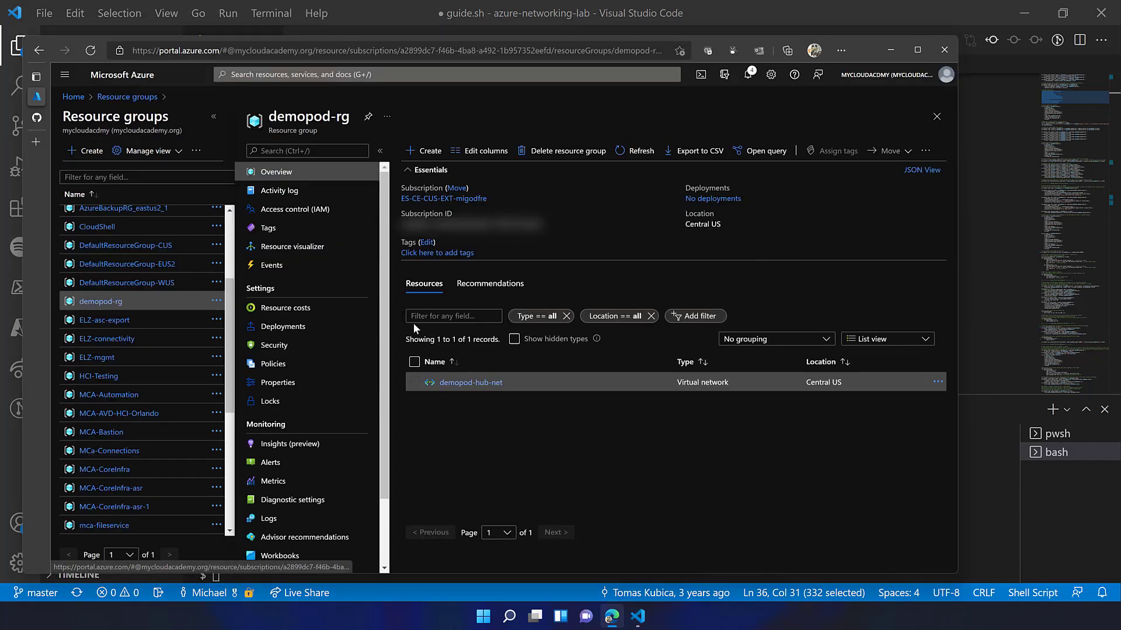
pyautogui.click(635, 153)
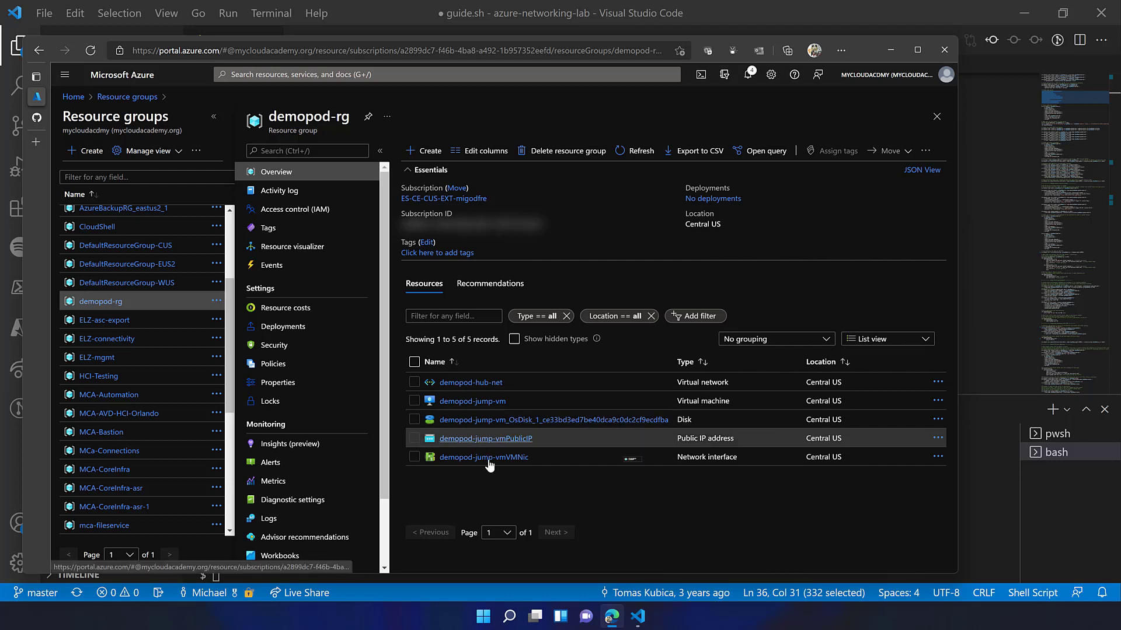
pyautogui.moveTo(479, 444)
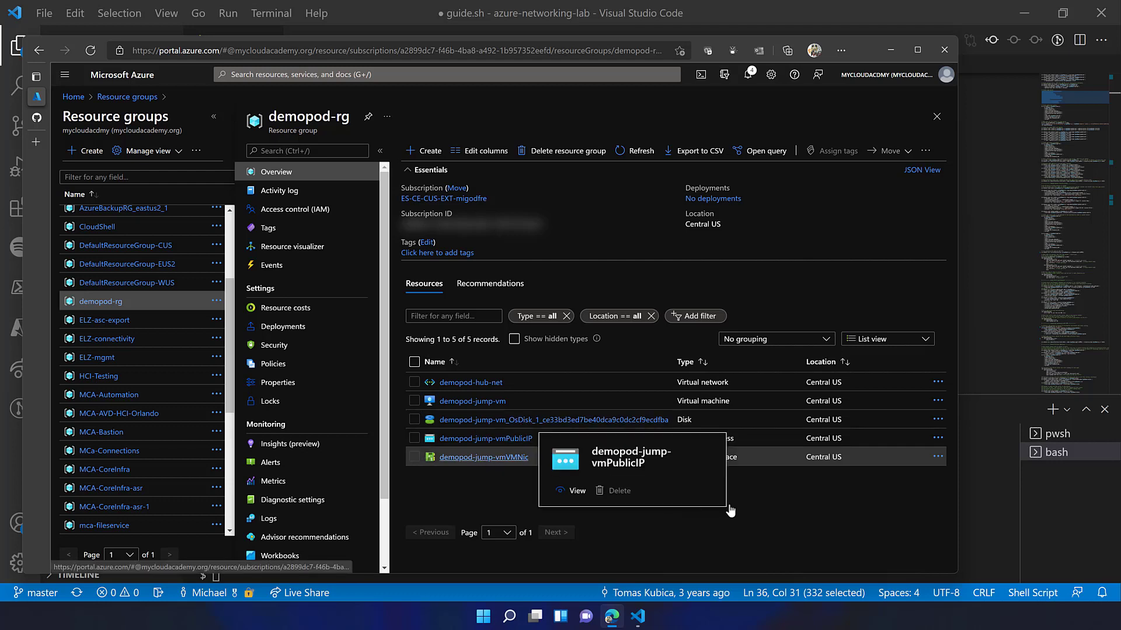
pyautogui.click(495, 461)
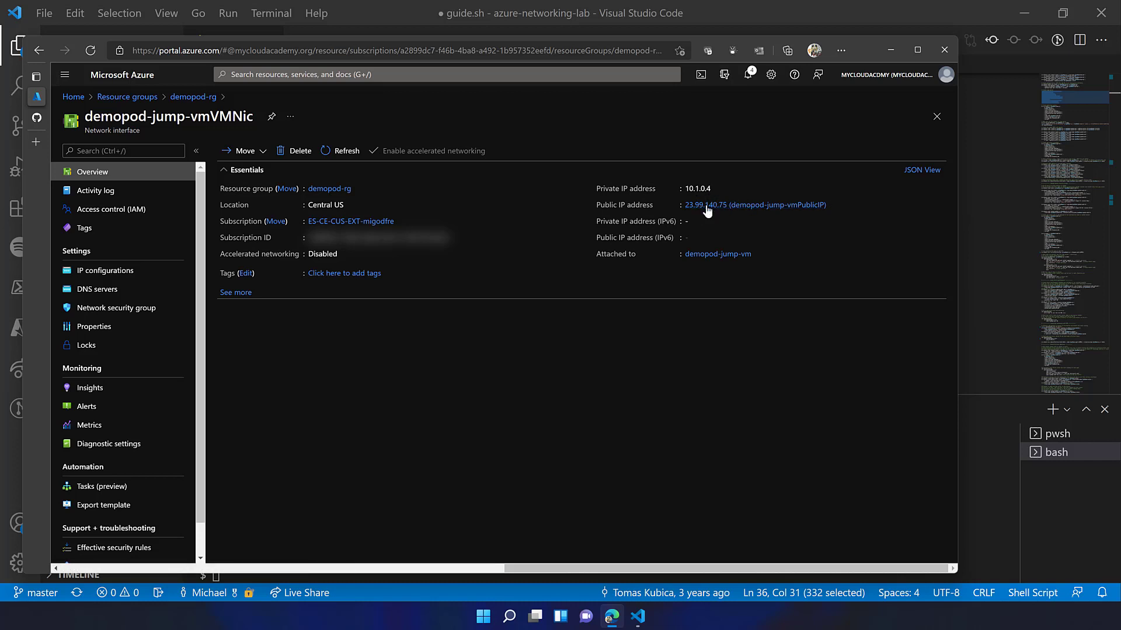
# Step: Show the network interface's properties, turn off the portal masks, and examine the subscription, provider and resource name segments of its Resource ID
pyautogui.click(114, 334)
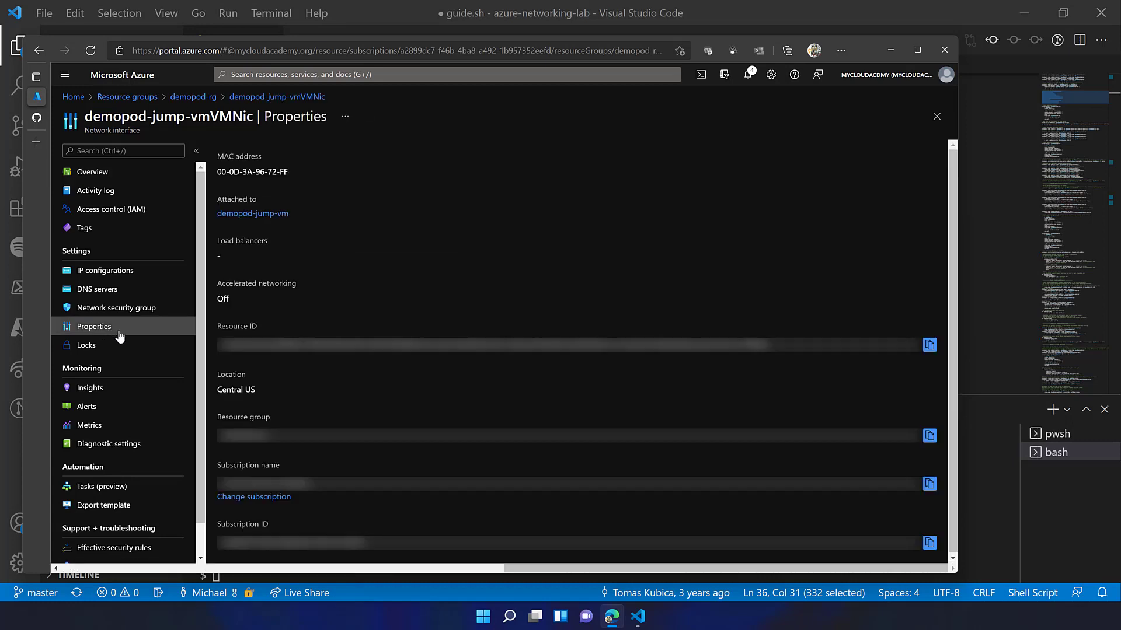
pyautogui.click(733, 52)
pyautogui.click(509, 160)
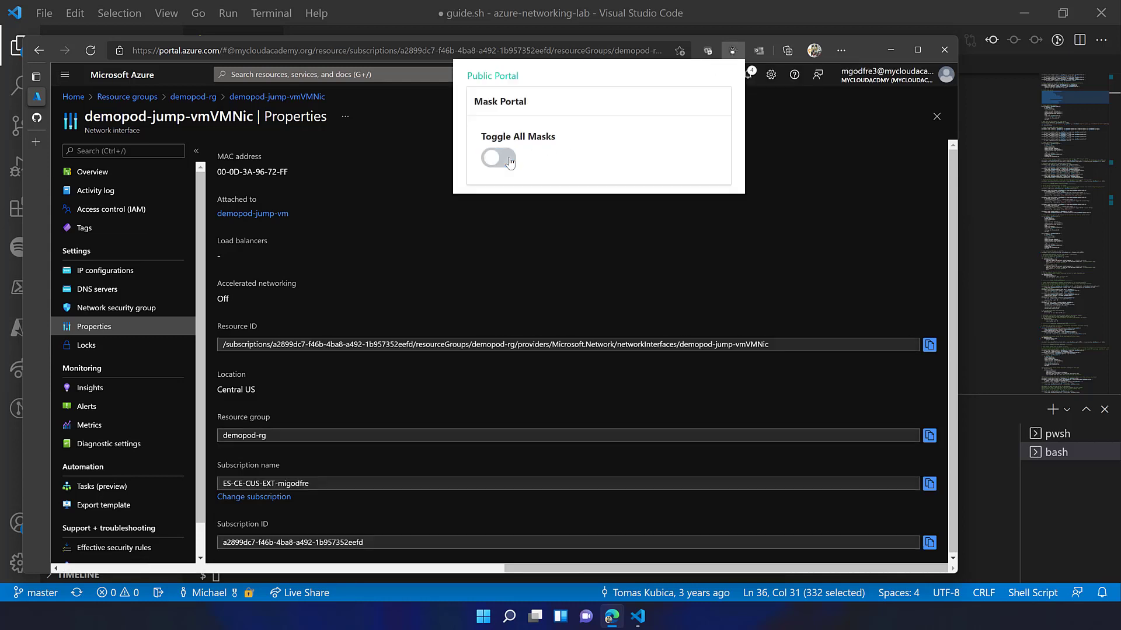
pyautogui.click(250, 347)
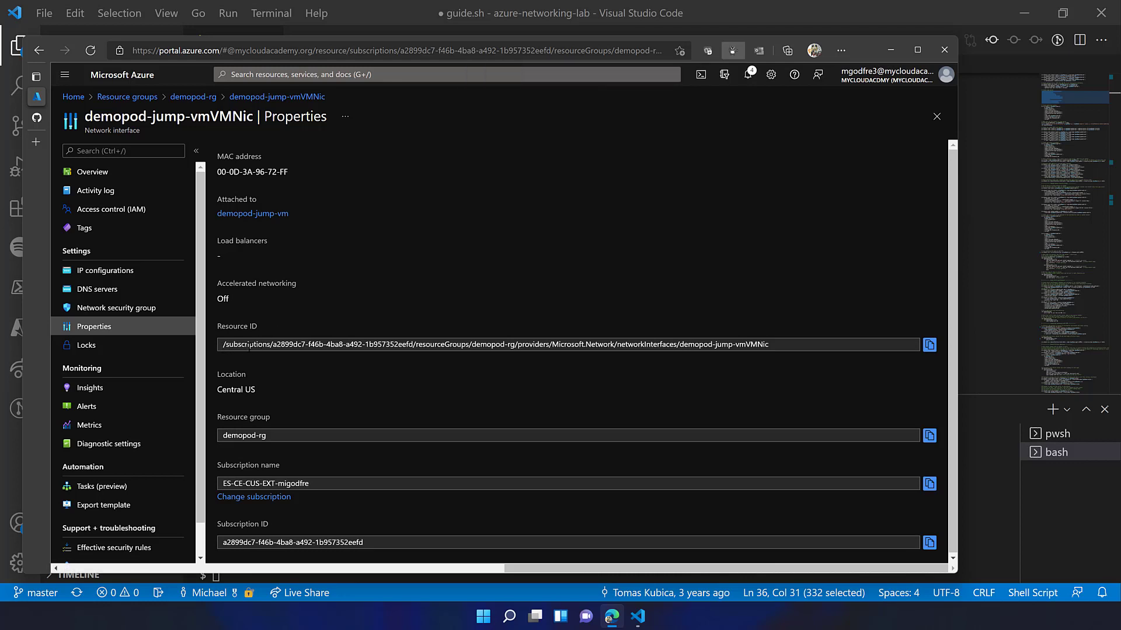
pyautogui.moveTo(223, 345); pyautogui.dragTo(507, 346)
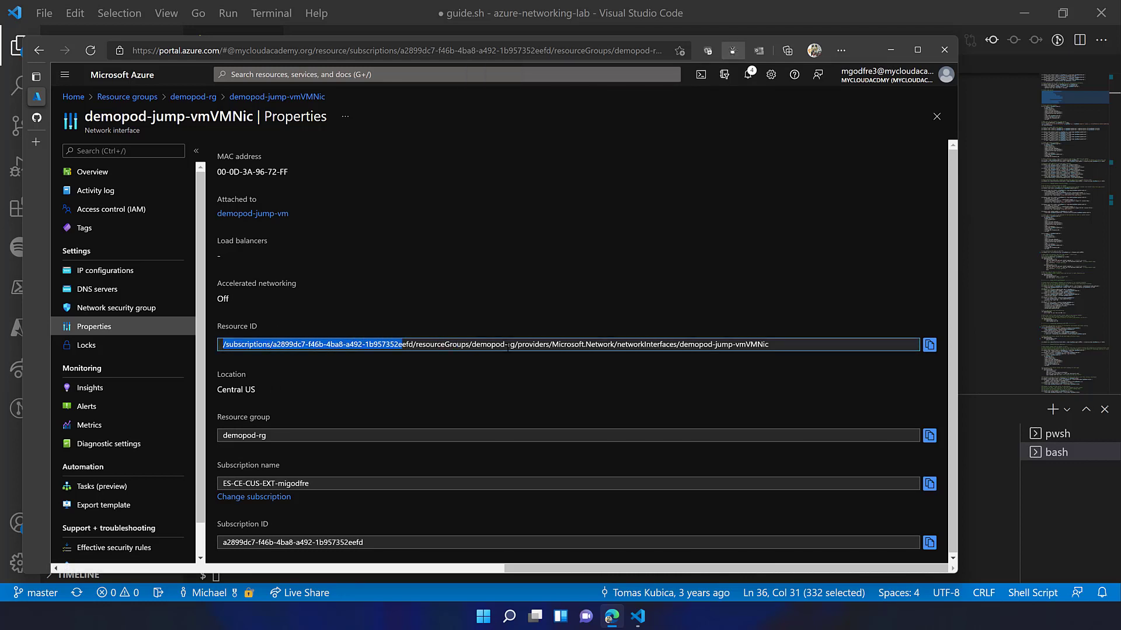
pyautogui.moveTo(436, 345); pyautogui.dragTo(616, 345)
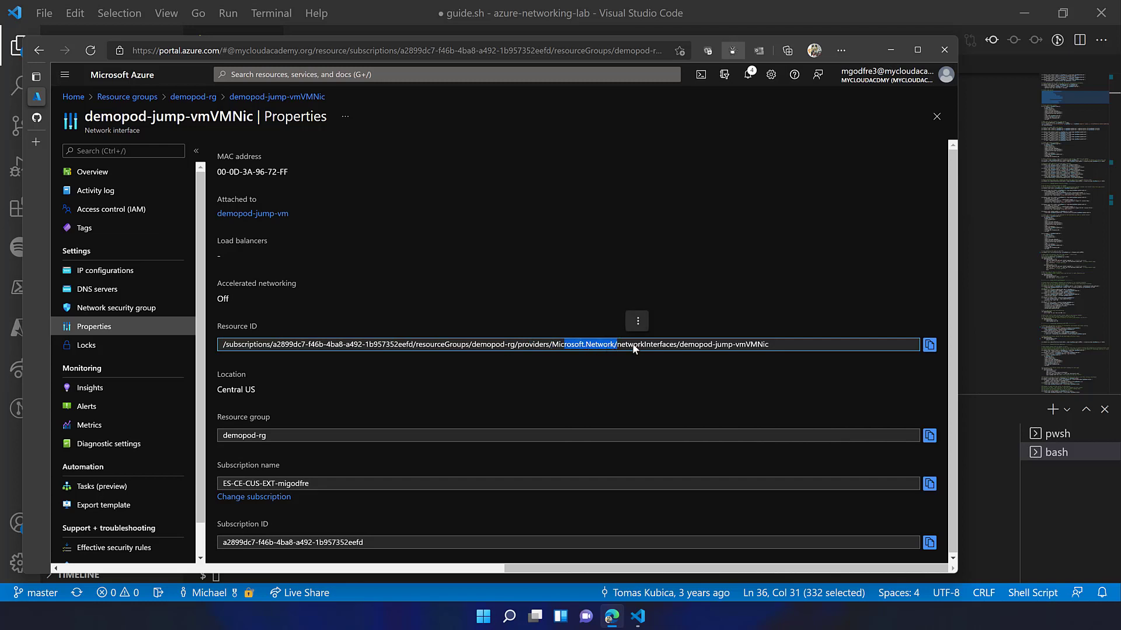
pyautogui.moveTo(680, 345); pyautogui.dragTo(773, 345)
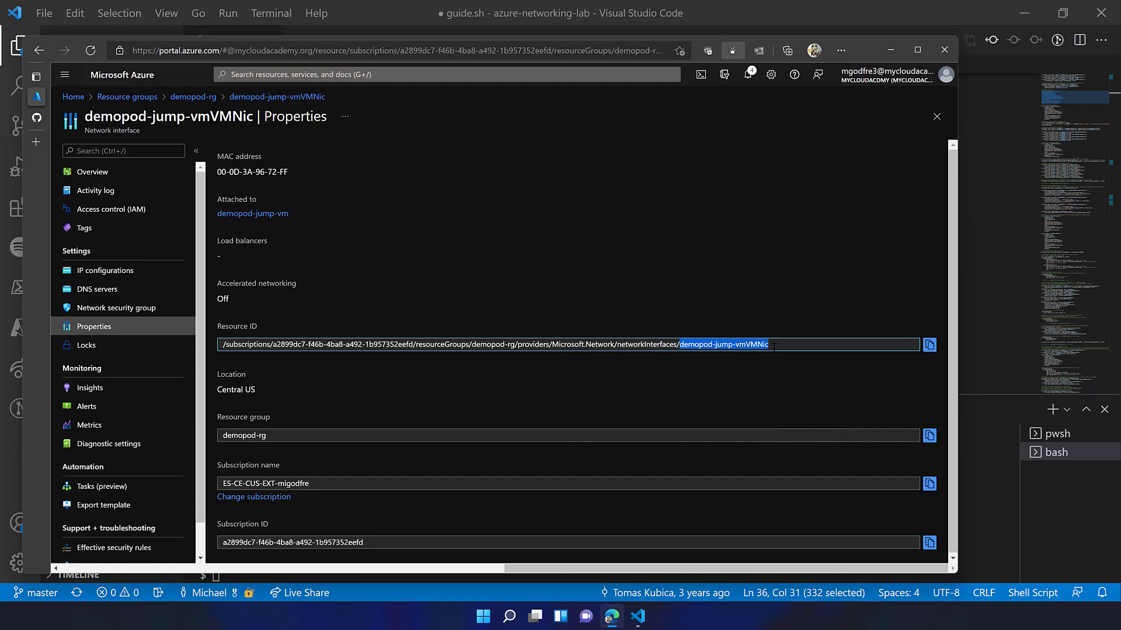
# Step: Turn all portal masks back on to hide the sensitive property values
pyautogui.click(733, 50)
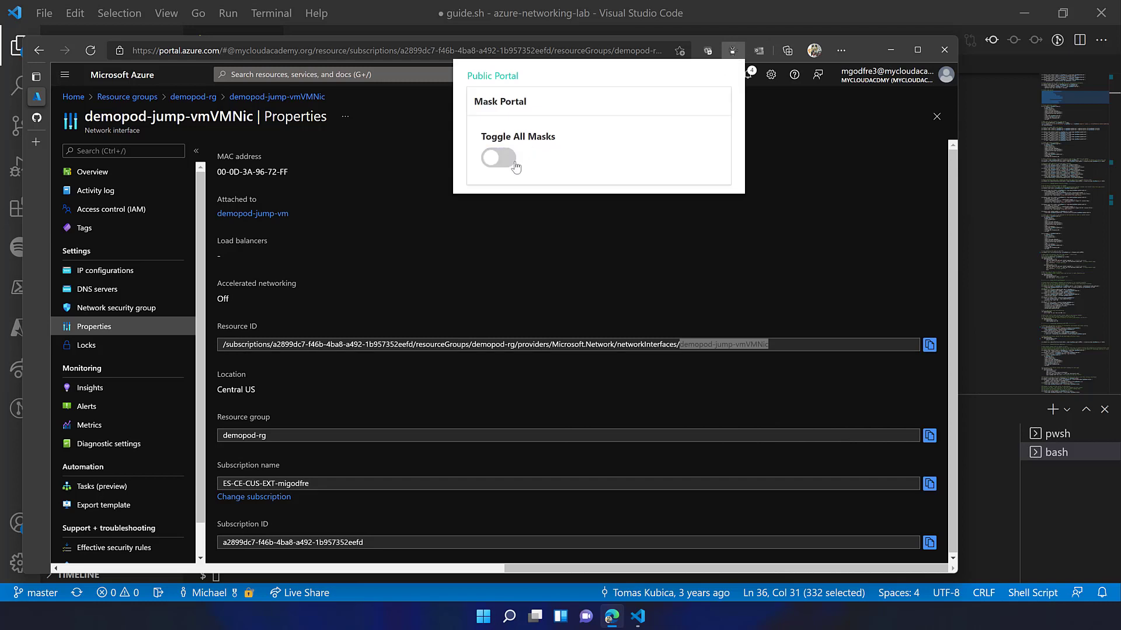
pyautogui.click(516, 167)
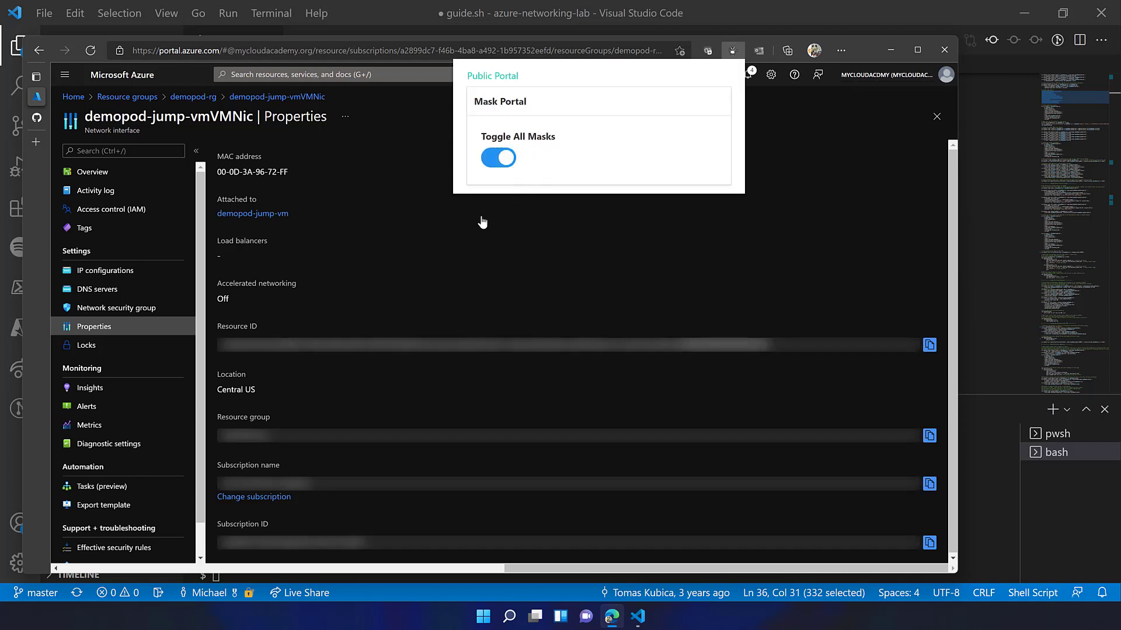
pyautogui.click(732, 53)
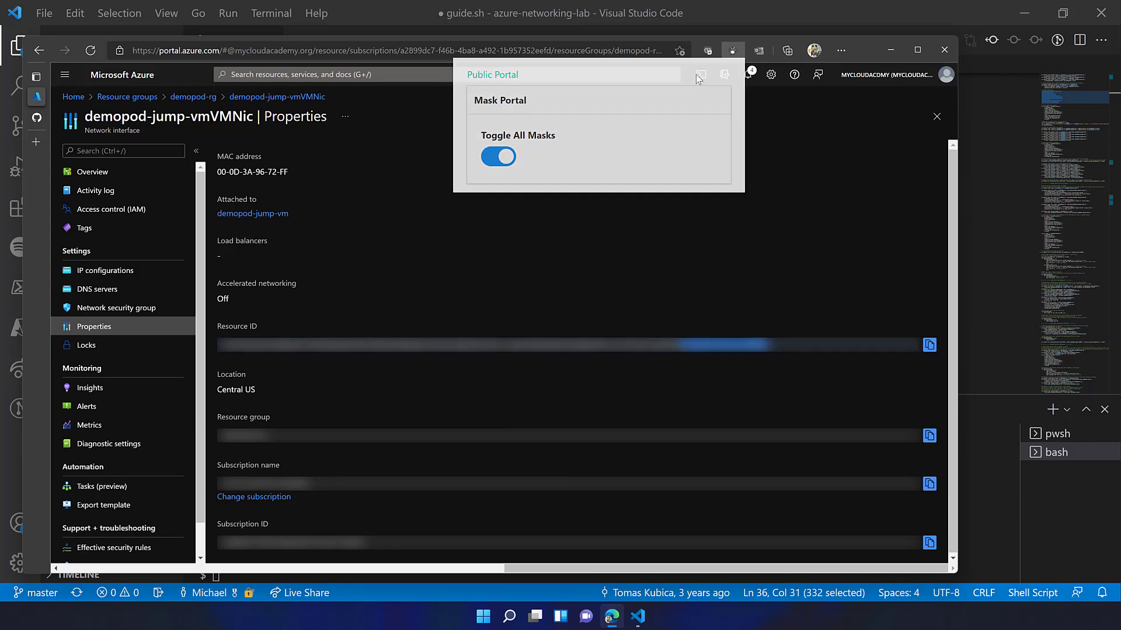
# Step: Open the interface's ipconfigdemopod-jump-vm configuration, try Static private IP assignment, and leave while discarding the unsaved edits
pyautogui.click(99, 271)
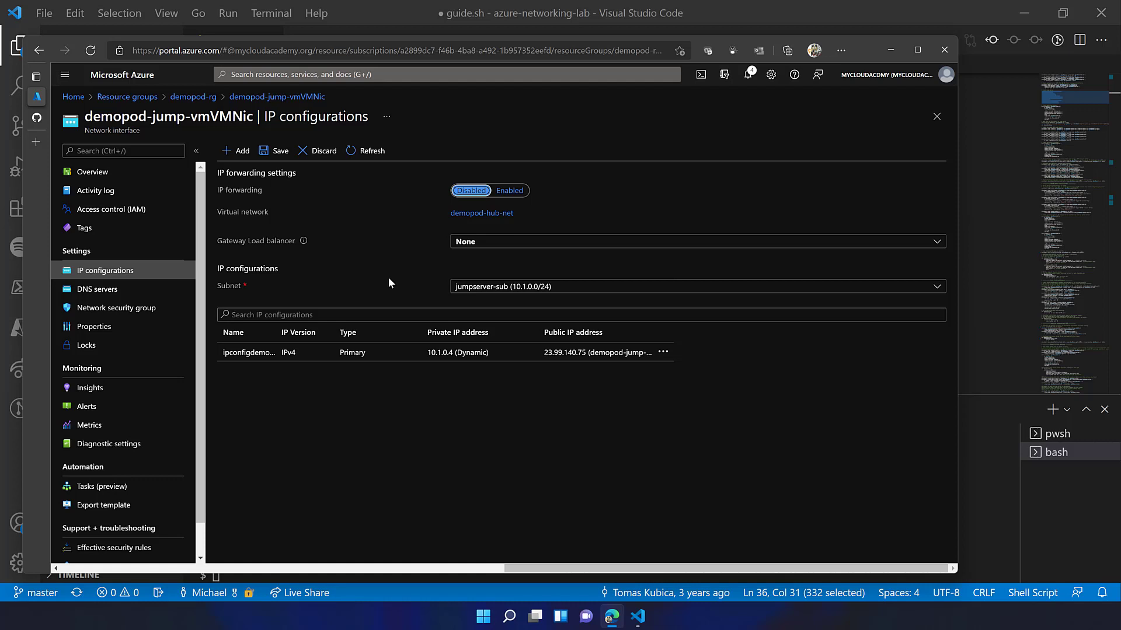
pyautogui.click(292, 352)
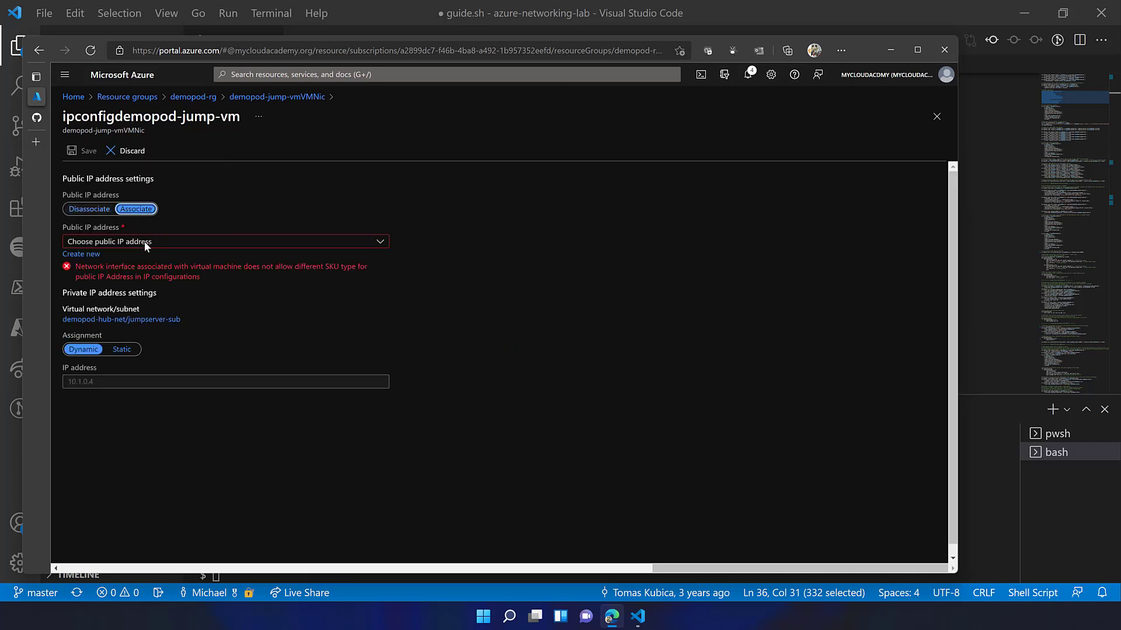
pyautogui.click(119, 355)
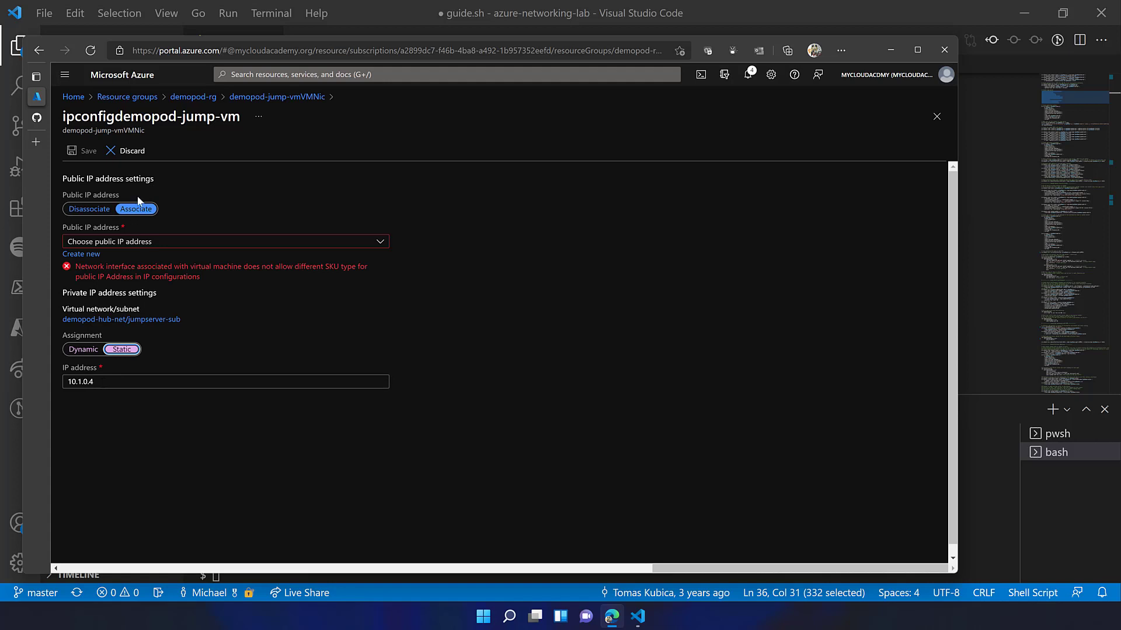
pyautogui.click(288, 98)
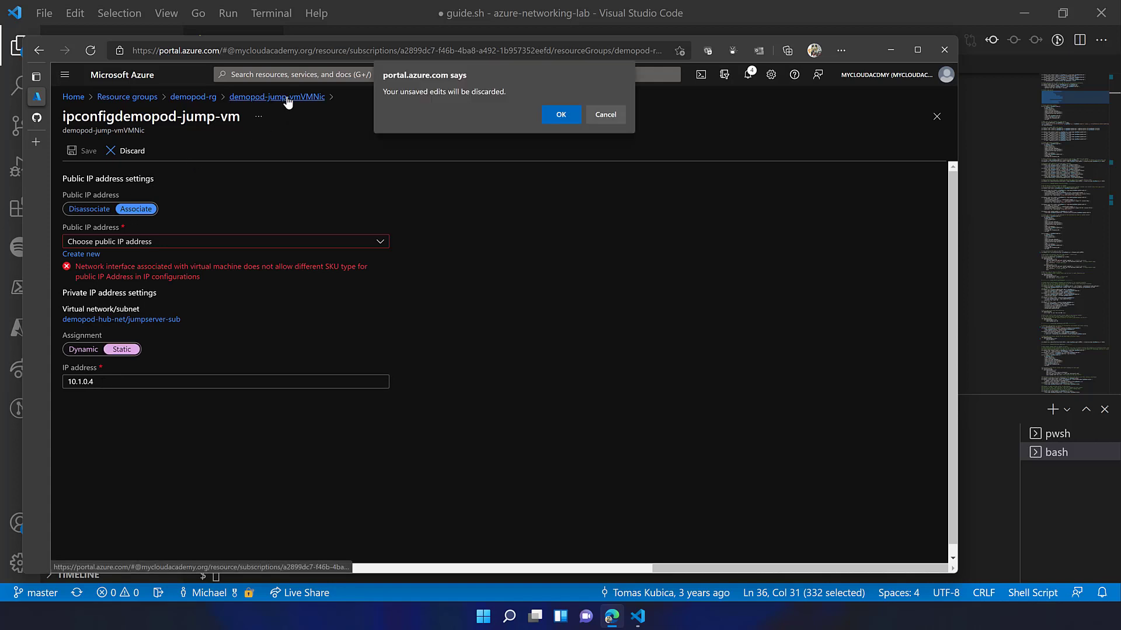
pyautogui.click(553, 114)
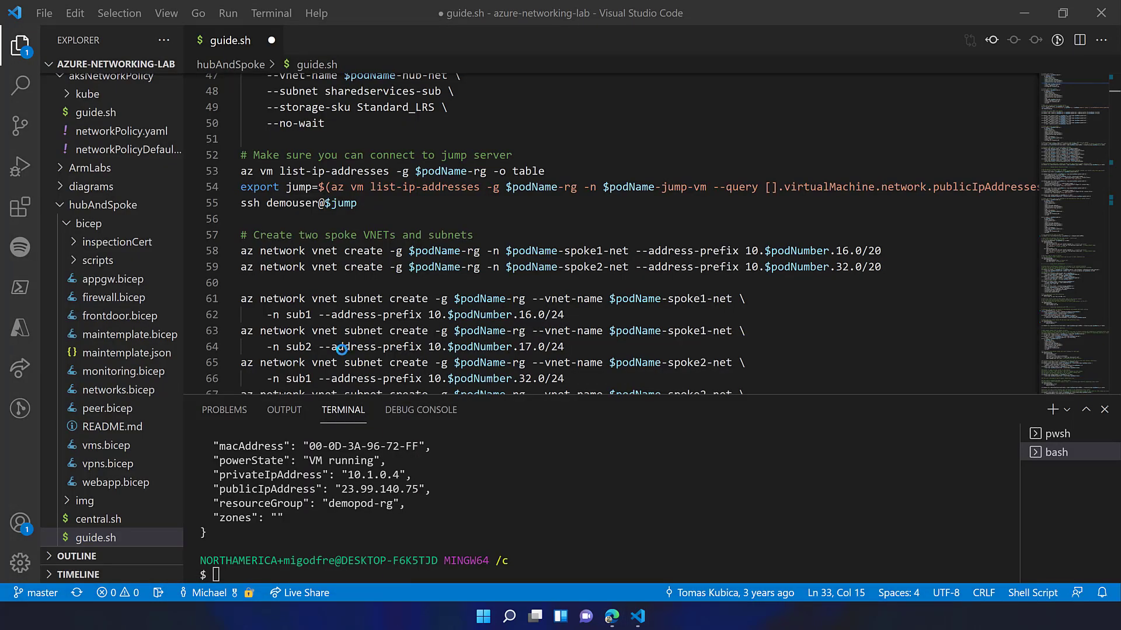
# Step: In Visual Studio Code, run line 53 of guide.sh to list the VM IP addresses and examine the jump server's public and private addresses
pyautogui.scroll(2, 333, 239)
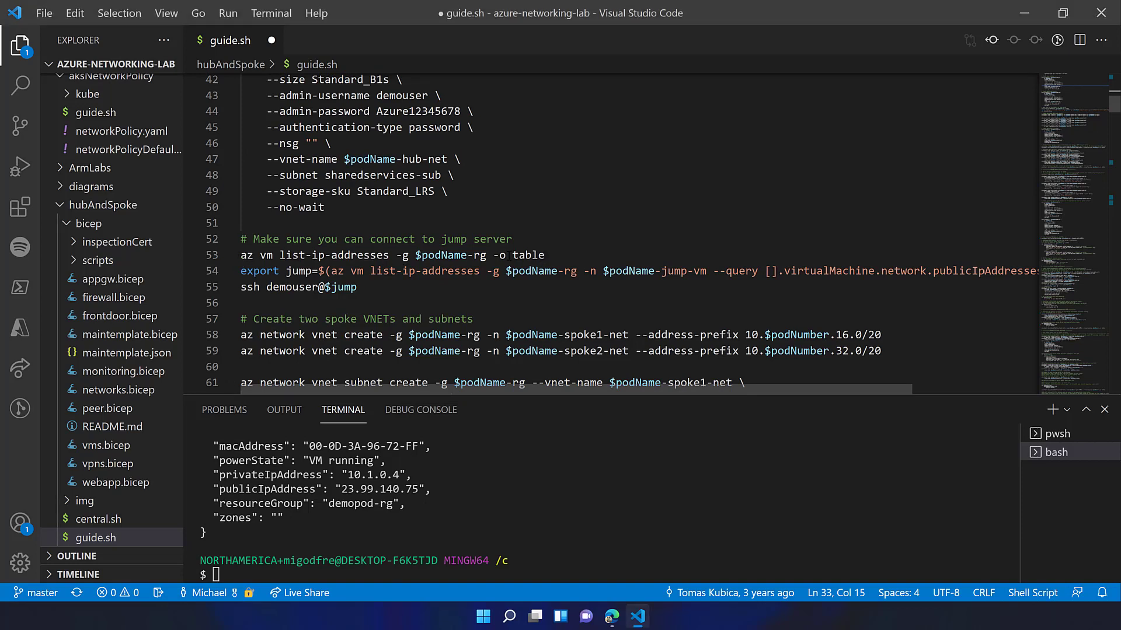
pyautogui.moveTo(546, 255); pyautogui.dragTo(240, 255)
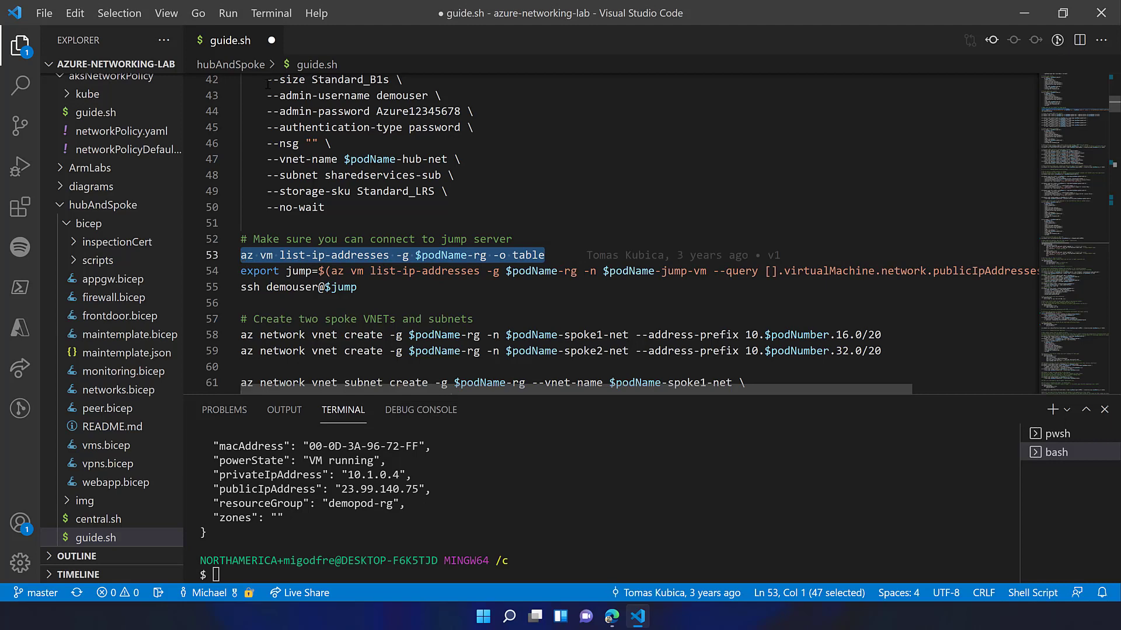
pyautogui.click(269, 16)
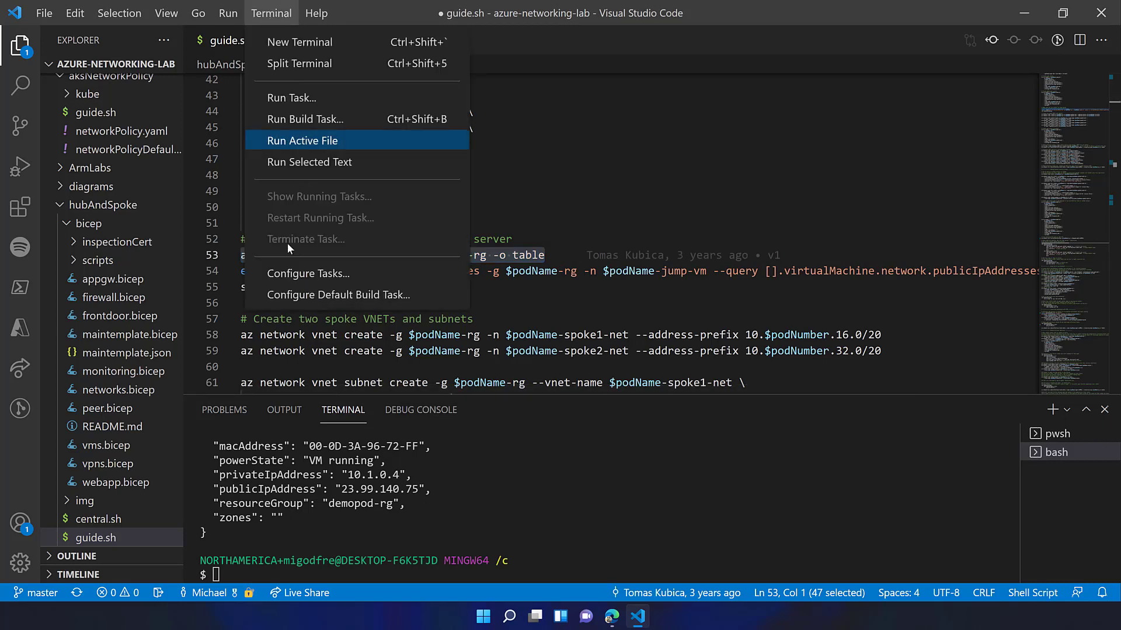
pyautogui.click(307, 174)
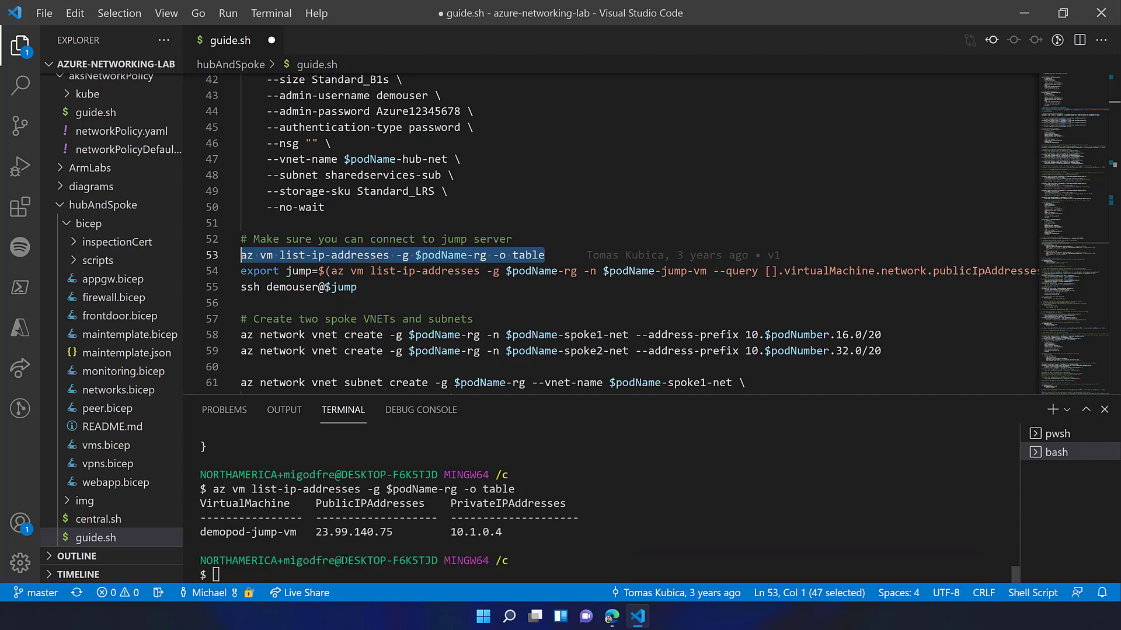
pyautogui.moveTo(316, 531); pyautogui.dragTo(385, 532)
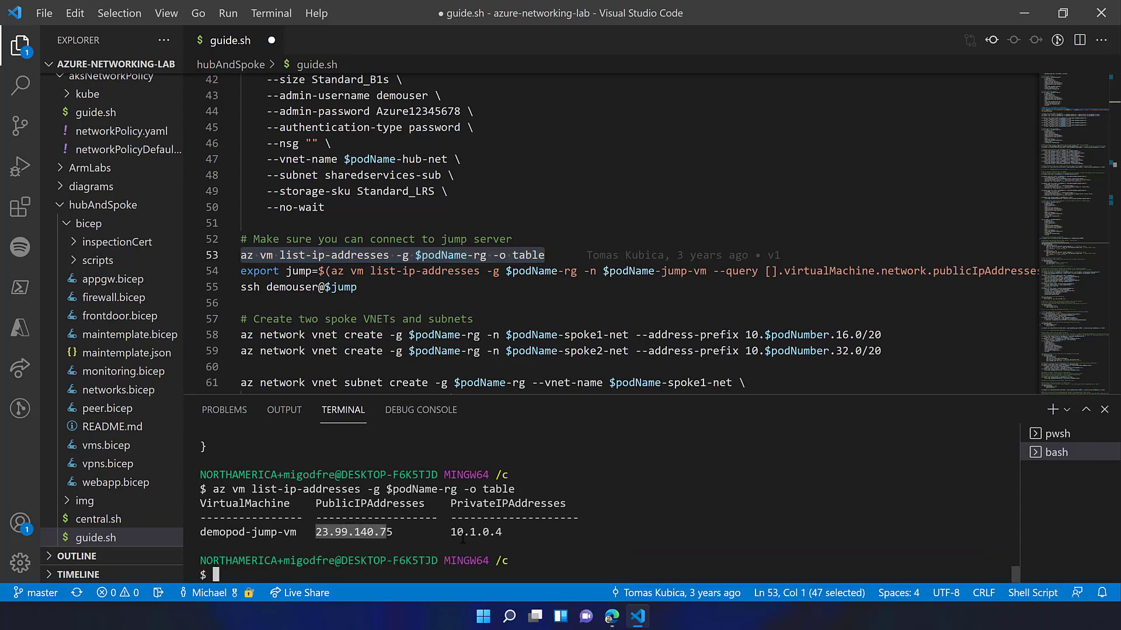
pyautogui.moveTo(463, 533); pyautogui.dragTo(495, 532)
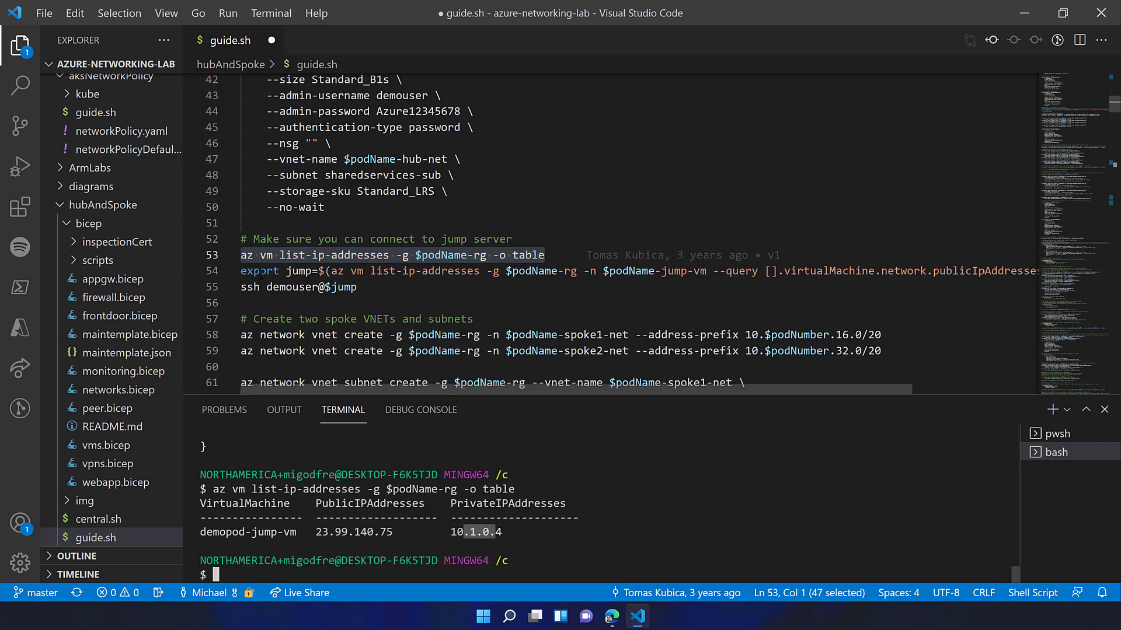
# Step: Run line 54 of guide.sh to export the jump server's public IP address into the jump variable
pyautogui.moveTo(241, 272); pyautogui.dragTo(1027, 277)
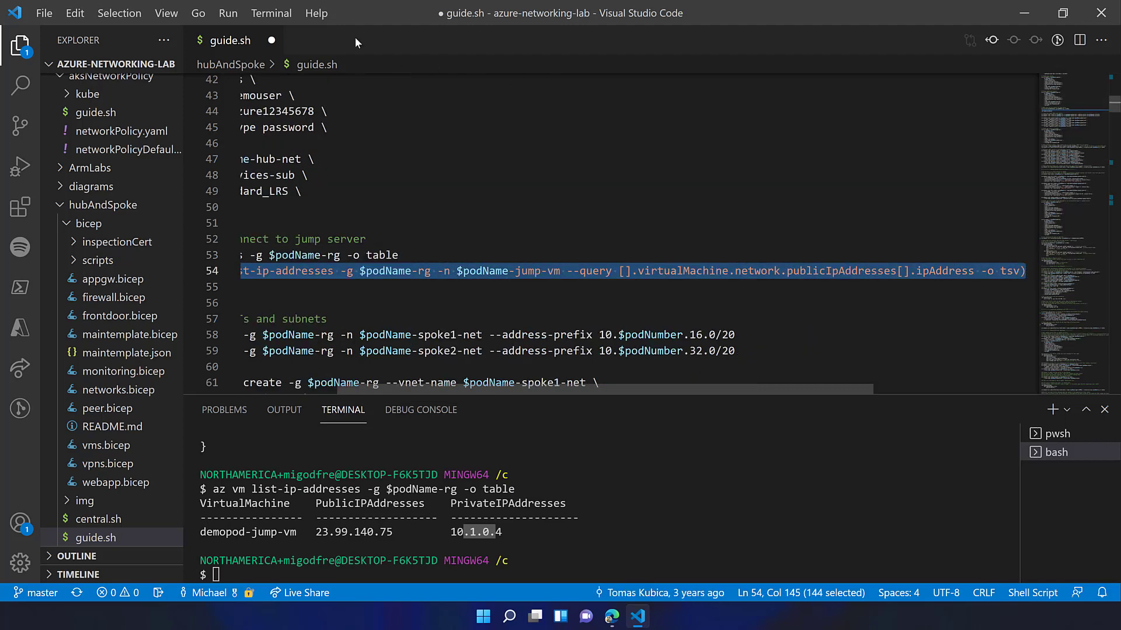
pyautogui.click(271, 13)
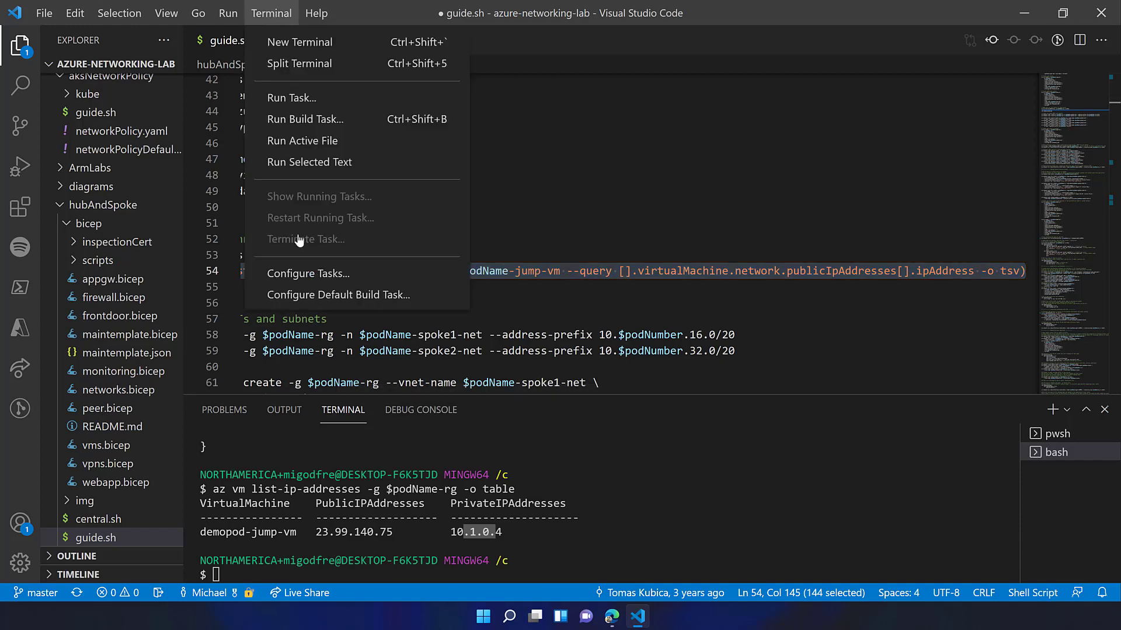
pyautogui.click(310, 163)
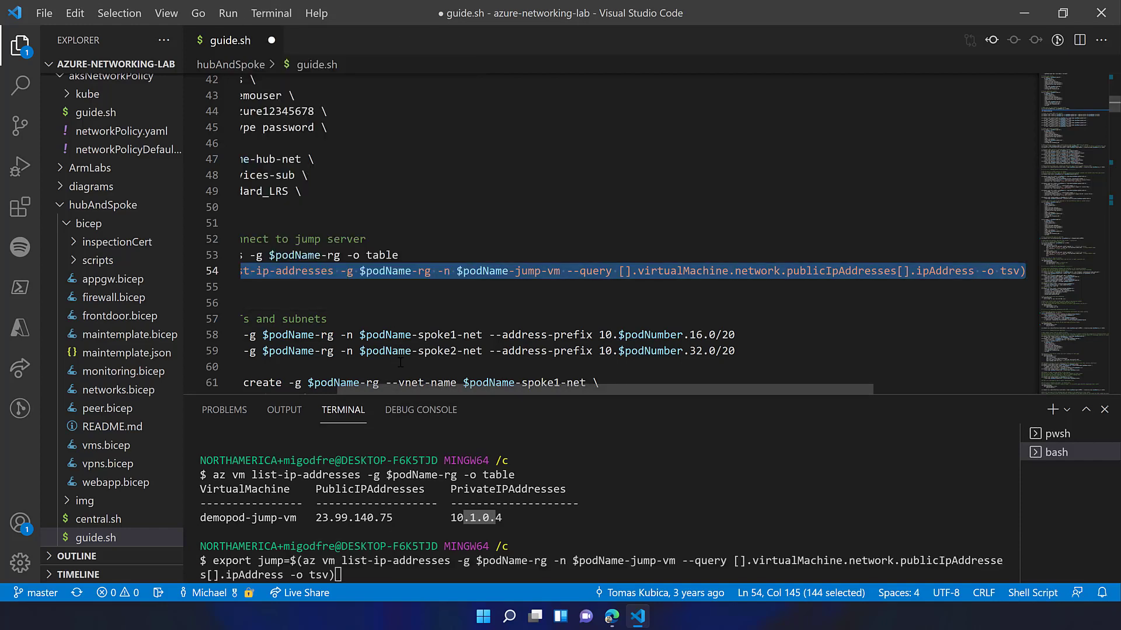
# Step: Run line 55 of guide.sh, ssh demouser@$jump, and accept the jump server's host key with yes
pyautogui.moveTo(402, 390); pyautogui.dragTo(236, 373)
pyautogui.moveTo(357, 286); pyautogui.dragTo(241, 287)
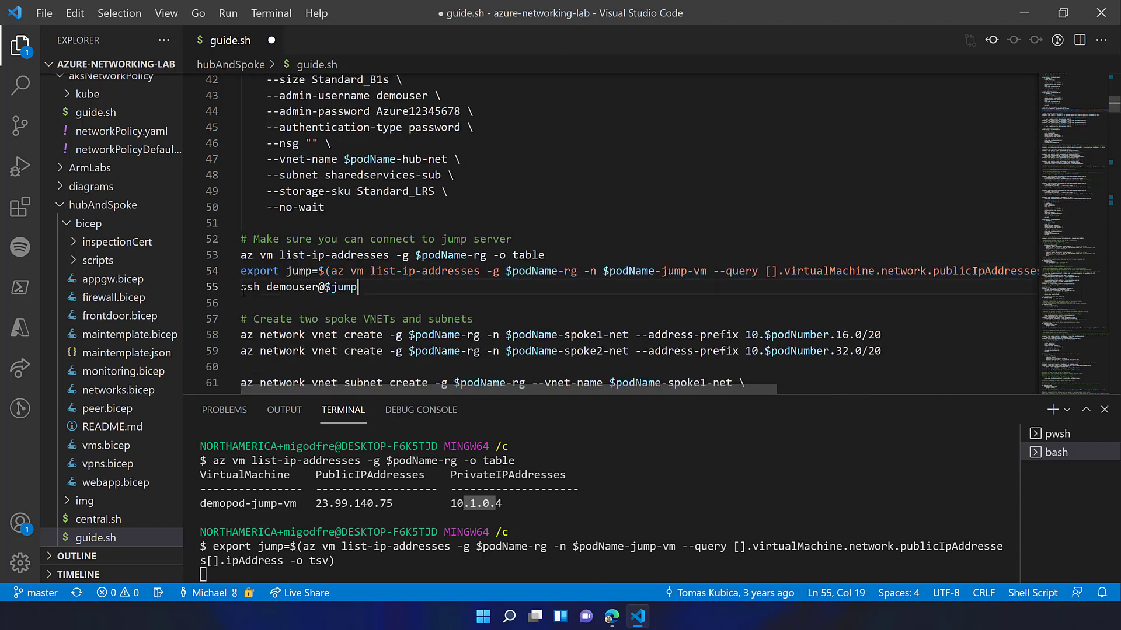
pyautogui.click(270, 12)
pyautogui.click(267, 15)
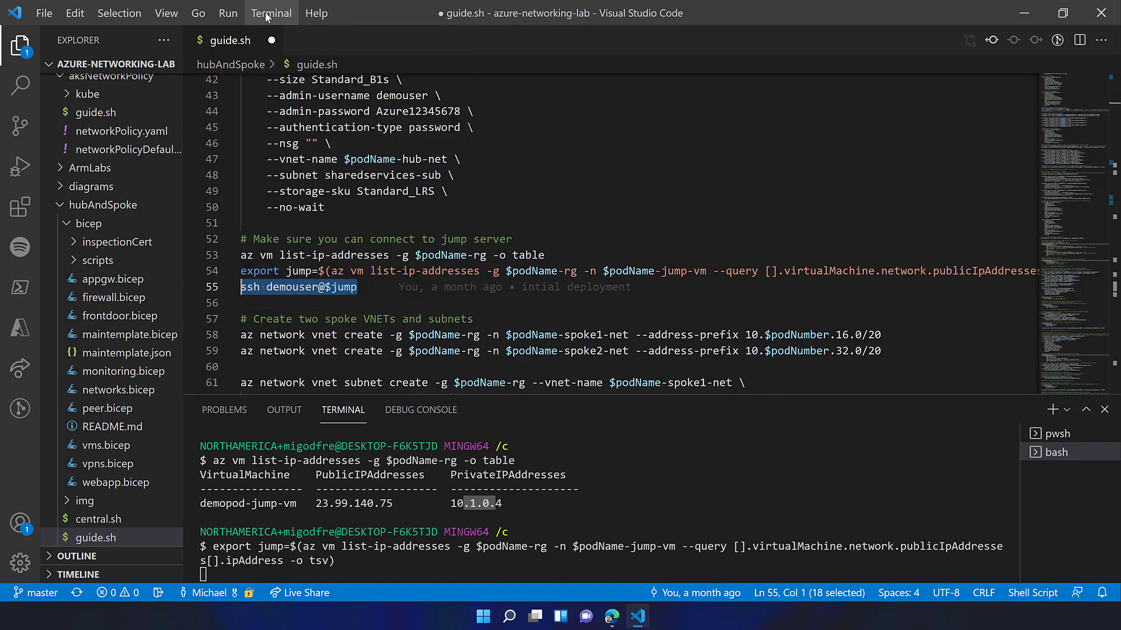
pyautogui.click(267, 16)
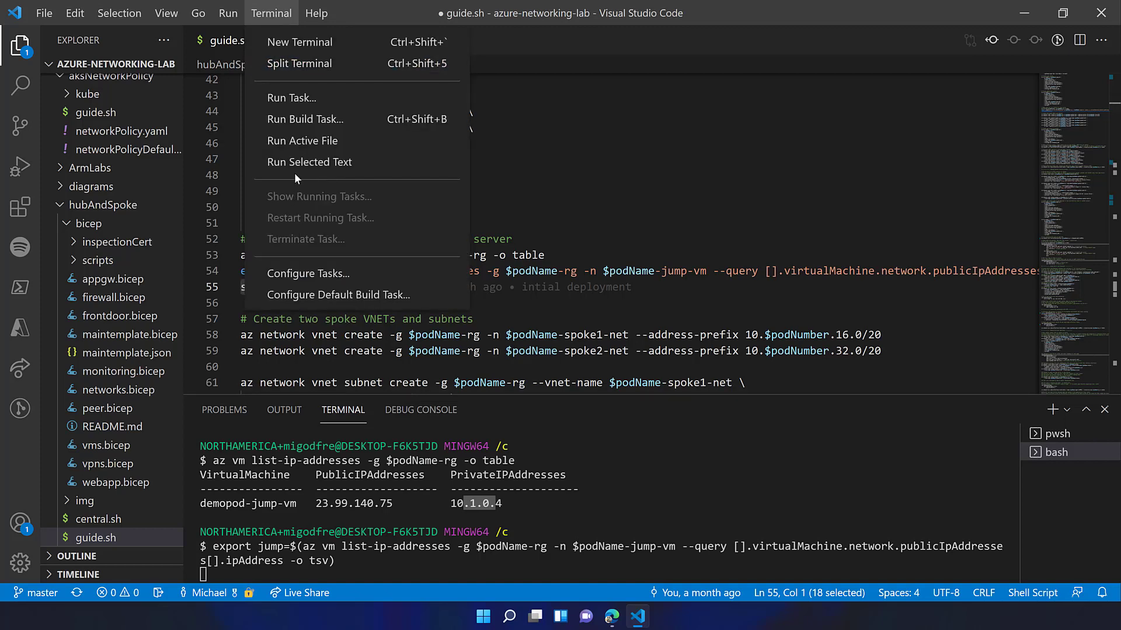
pyautogui.click(297, 158)
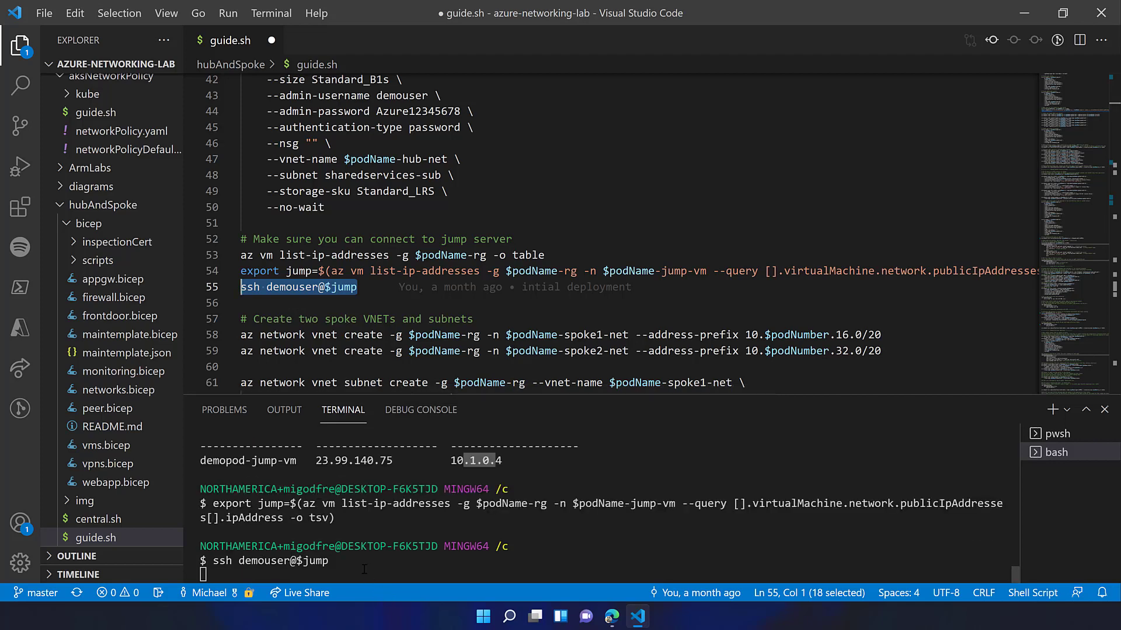
pyautogui.click(653, 577)
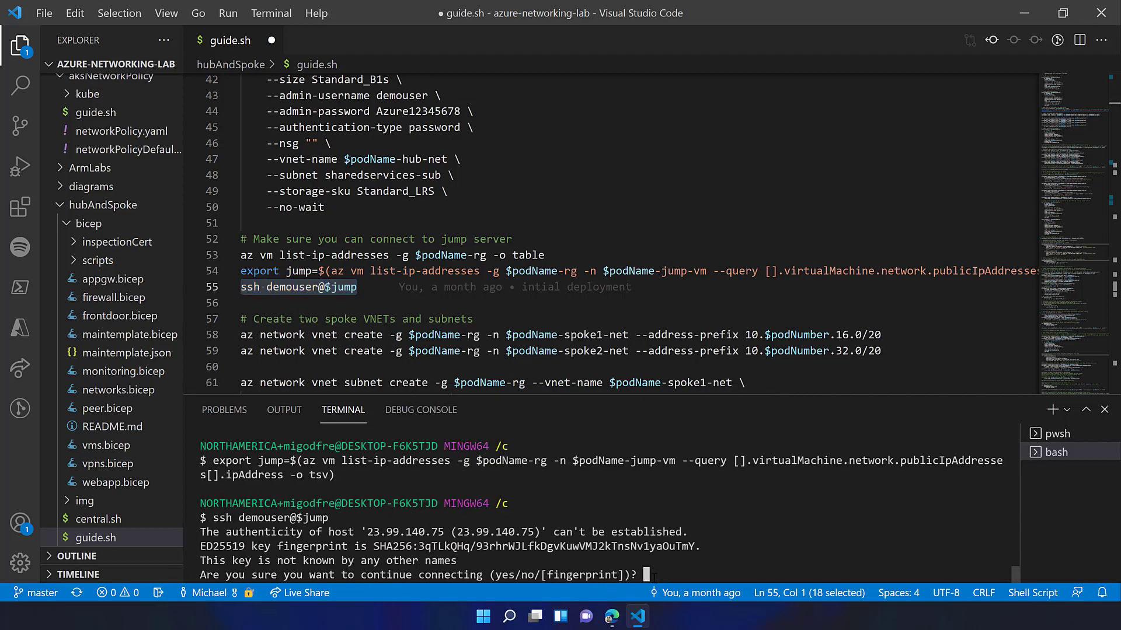
pyautogui.write('yes')
pyautogui.press('Return')
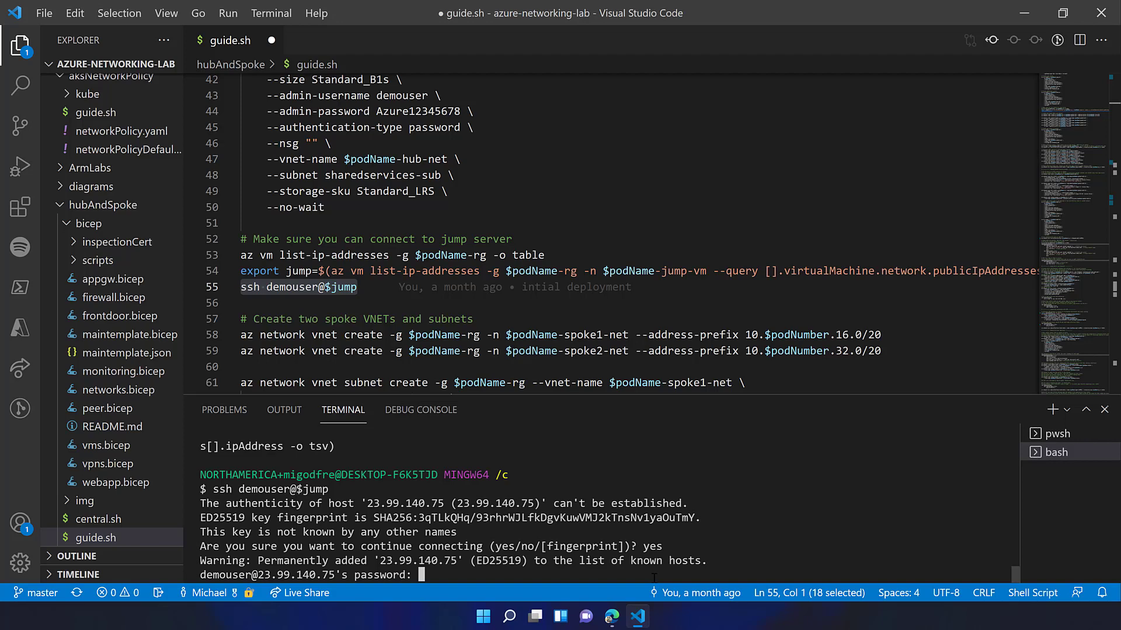
# Step: Enter the demouser account password to complete the SSH login, and run ifconfig to examine the jump server's eth0 IP address
pyautogui.press('Return')
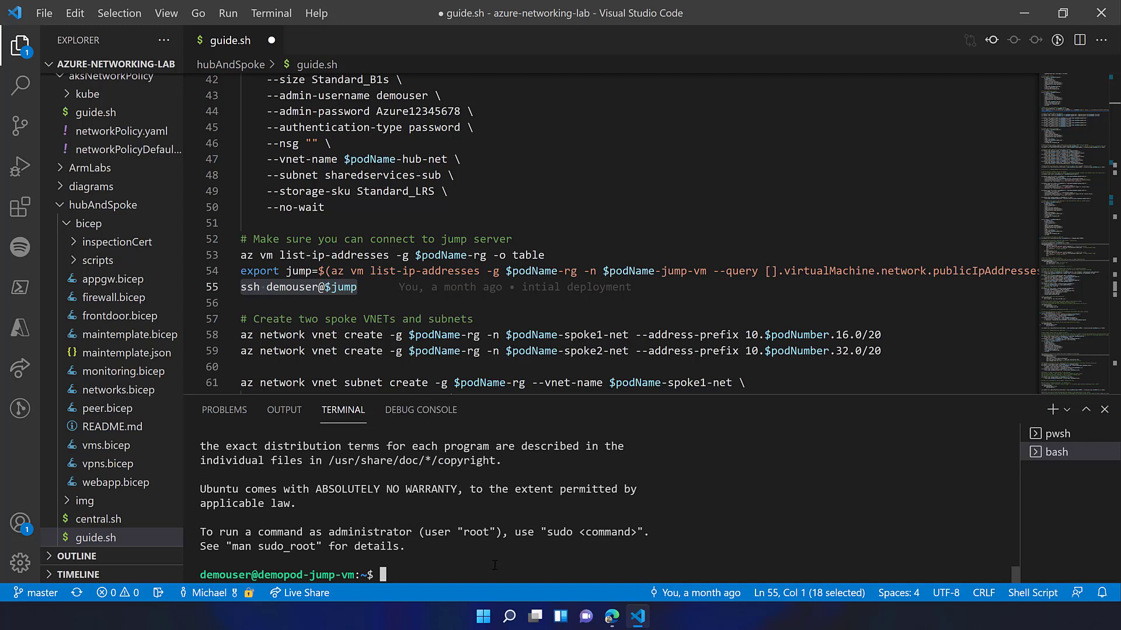
pyautogui.write('ifconfig')
pyautogui.press('Return')
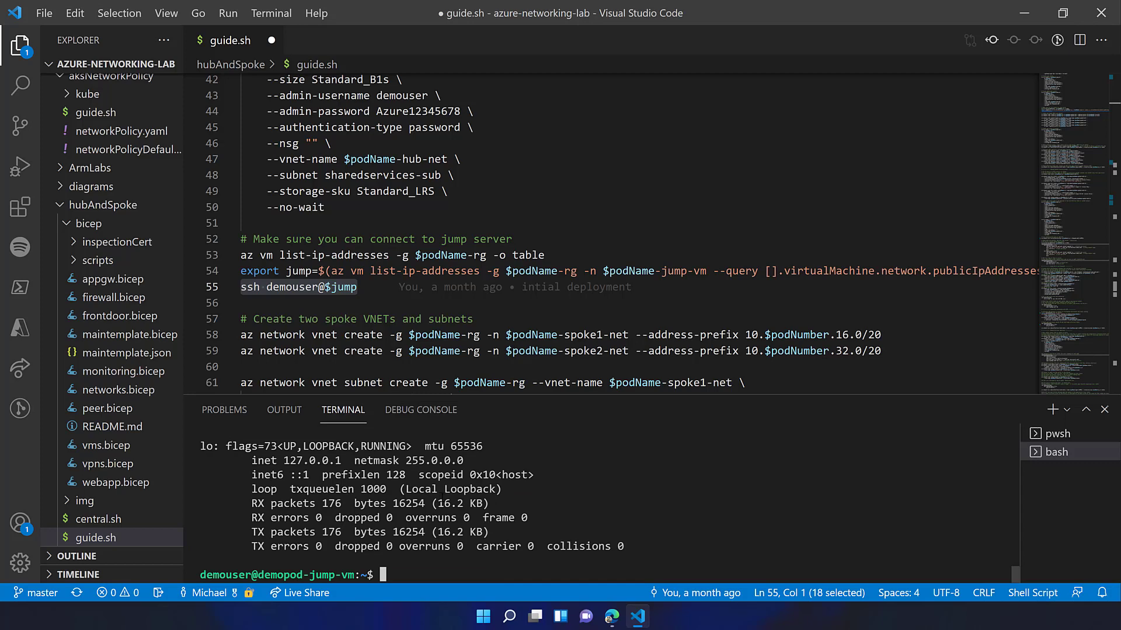
pyautogui.scroll(4, 441, 495)
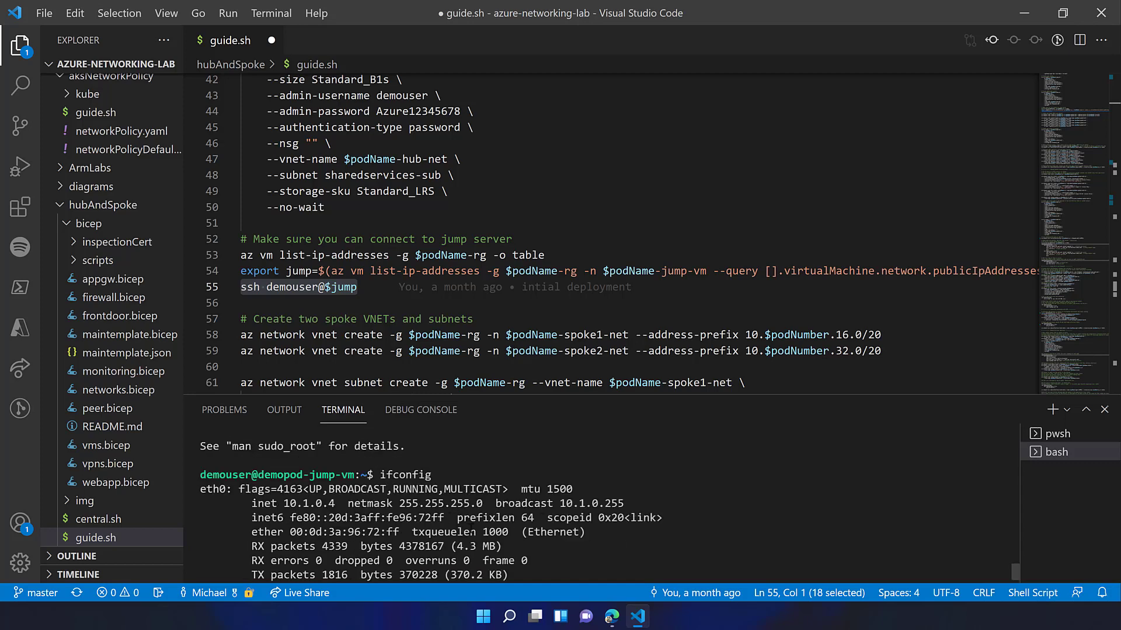
pyautogui.moveTo(289, 503); pyautogui.dragTo(345, 504)
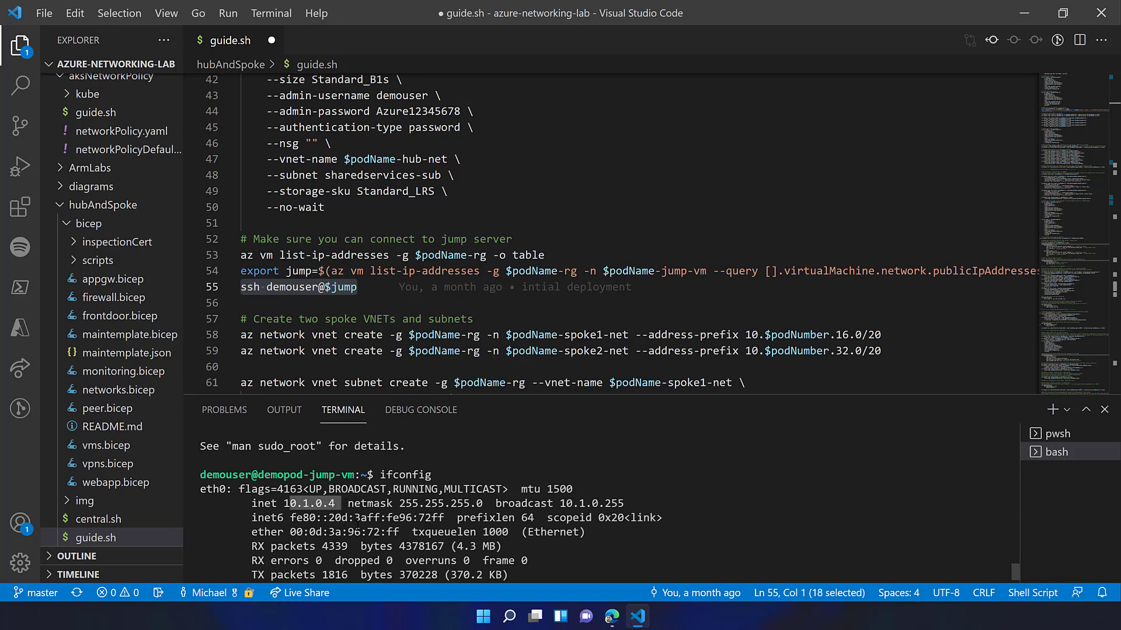
pyautogui.scroll(-4, 355, 530)
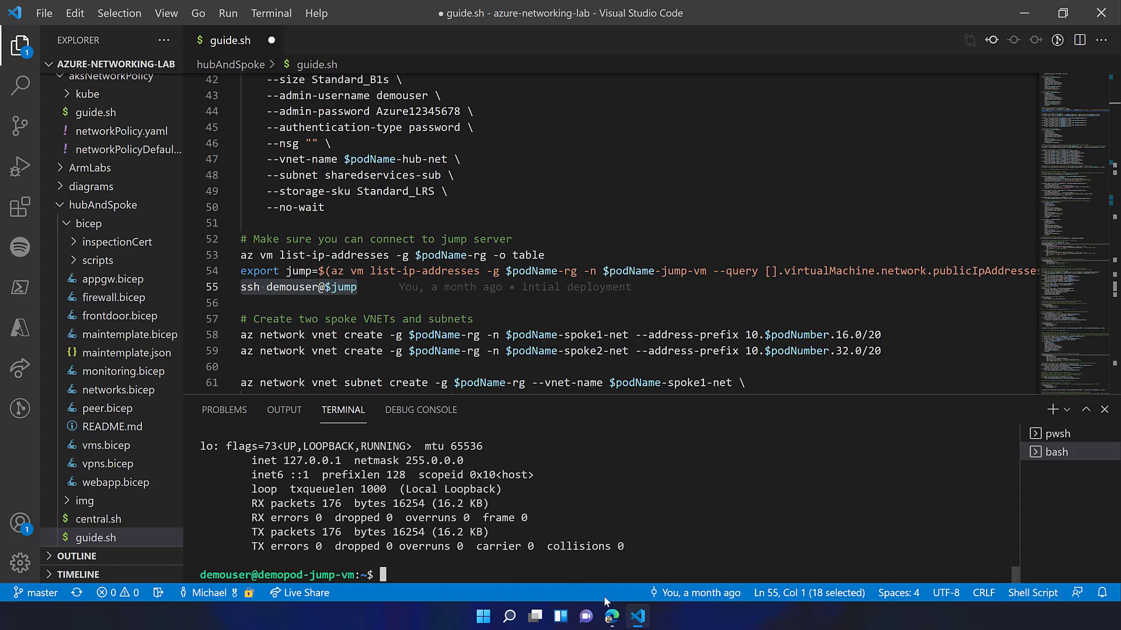
# Step: Switch to the Azure portal, open demopod-hub-net's subnets from demopod-rg, and examine jumpserver-sub's network security group and route table settings before closing its details
pyautogui.click(611, 616)
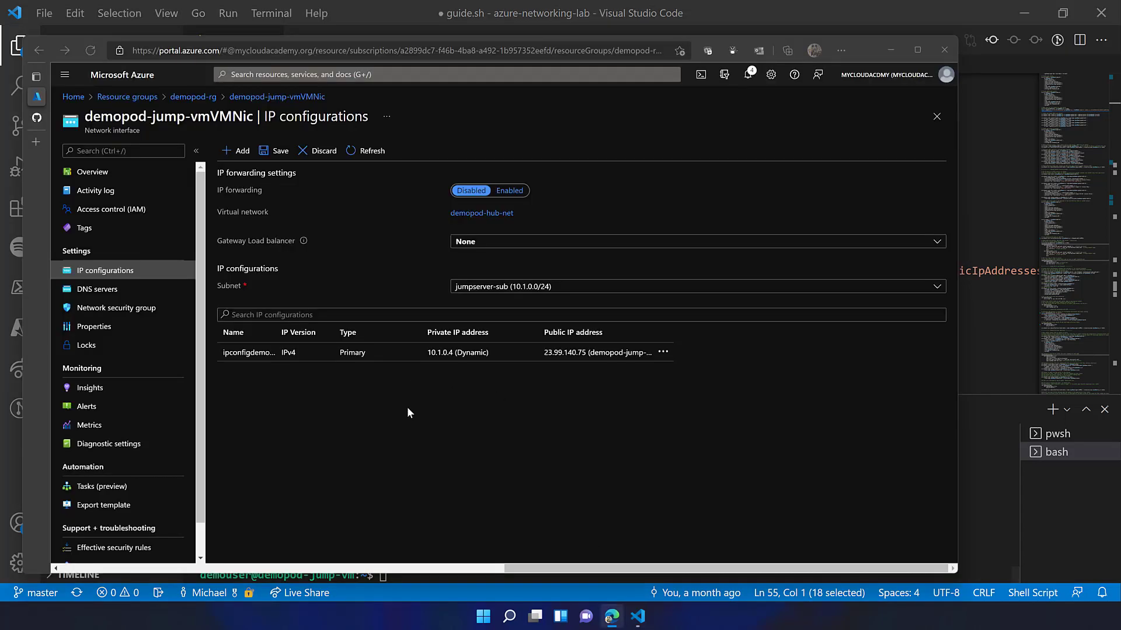
pyautogui.click(189, 99)
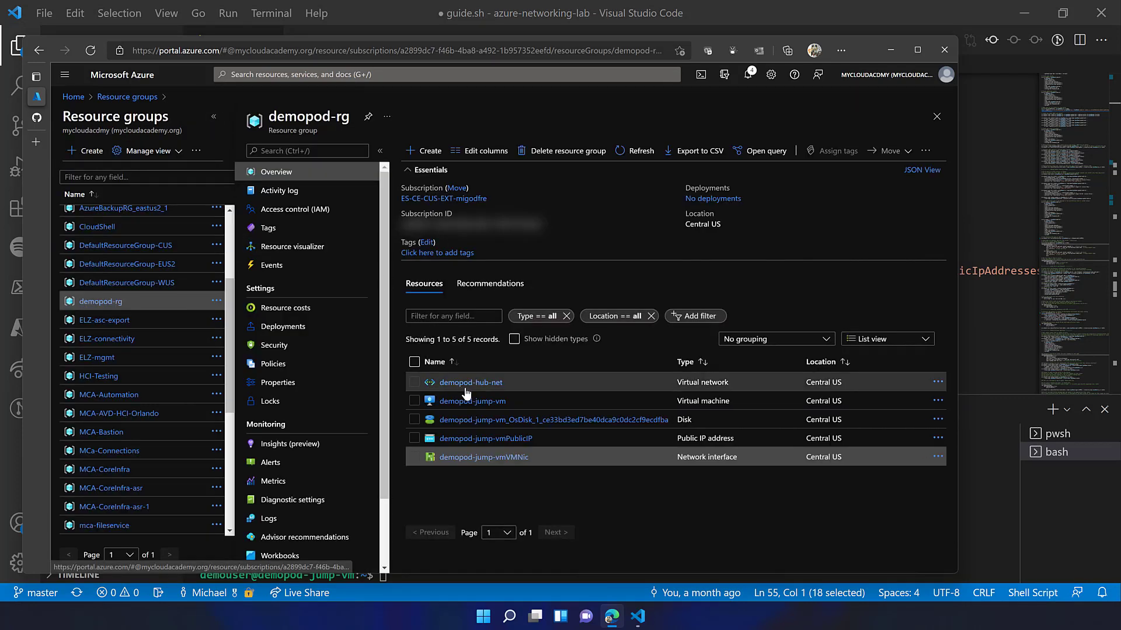
pyautogui.click(465, 383)
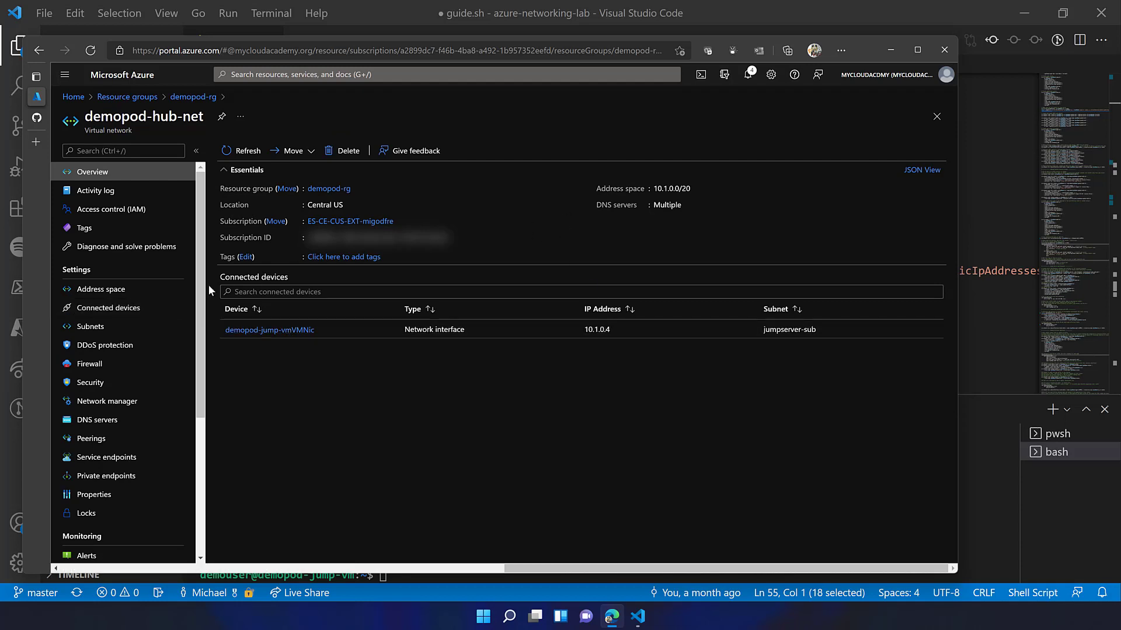
pyautogui.click(94, 334)
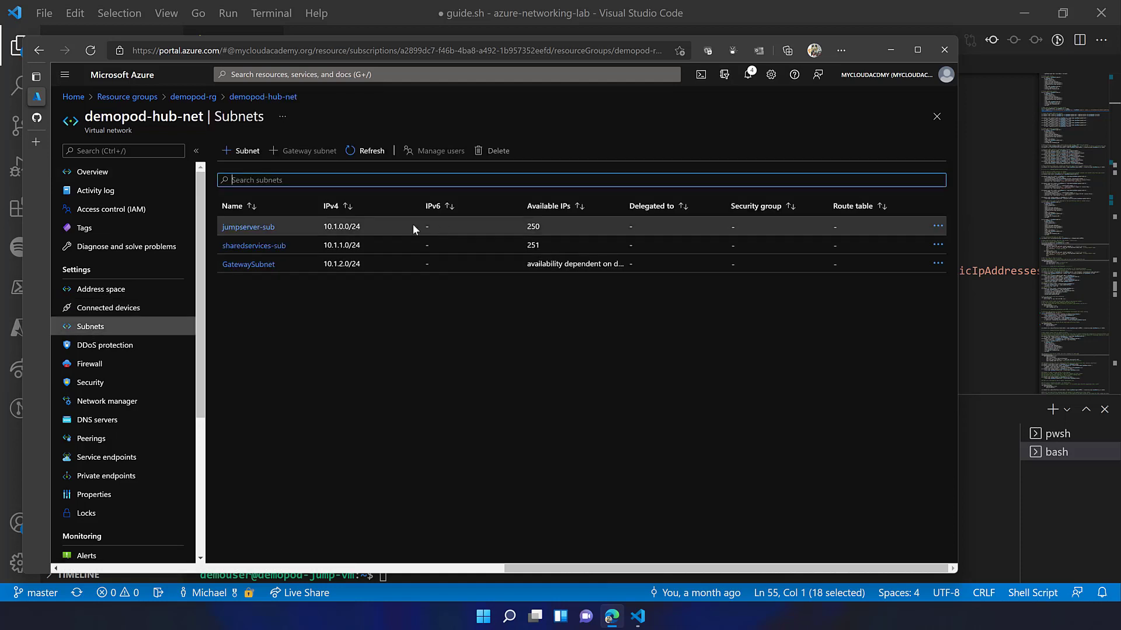
pyautogui.click(267, 229)
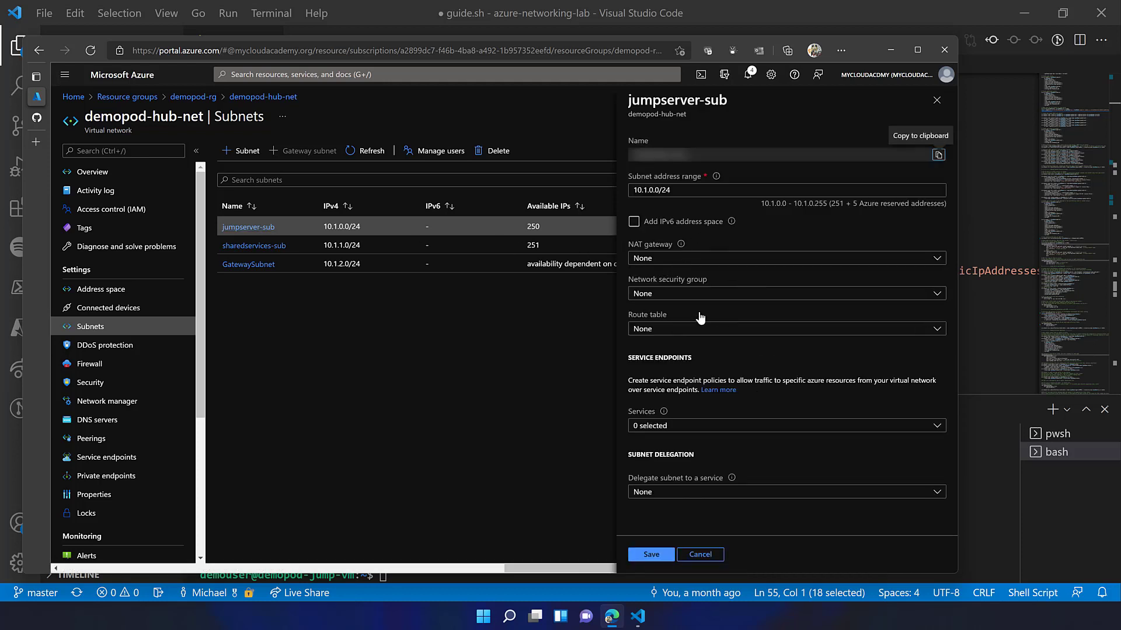
pyautogui.click(937, 100)
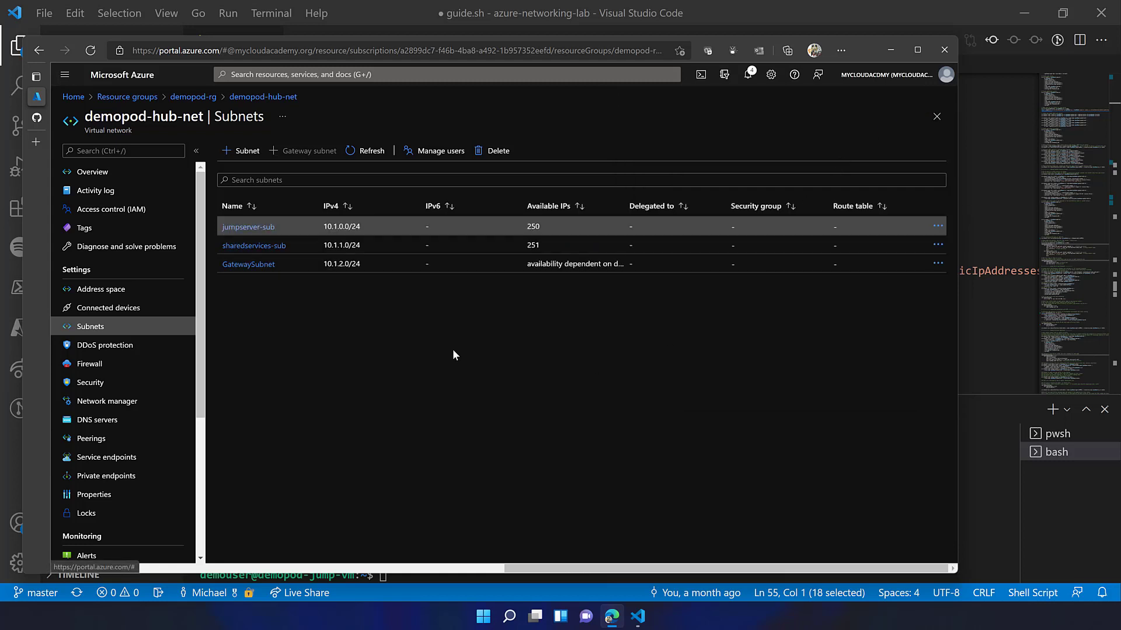